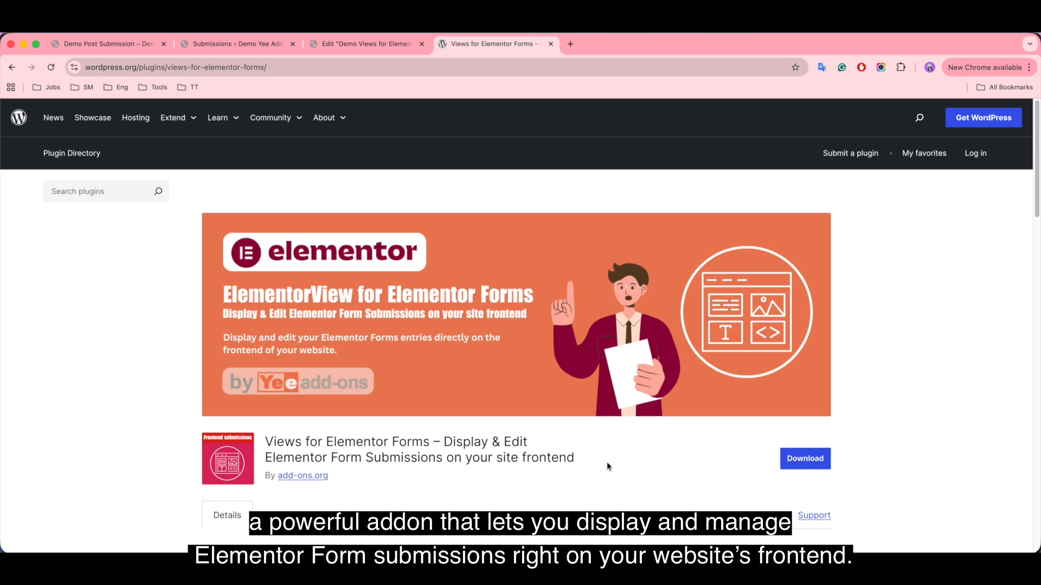
- Close the plugin directory page and review the Demo Post Submission form and its recorded submissions
{"action": "left_click", "coordinate": [551, 44]}
{"action": "left_click", "coordinate": [119, 46]}
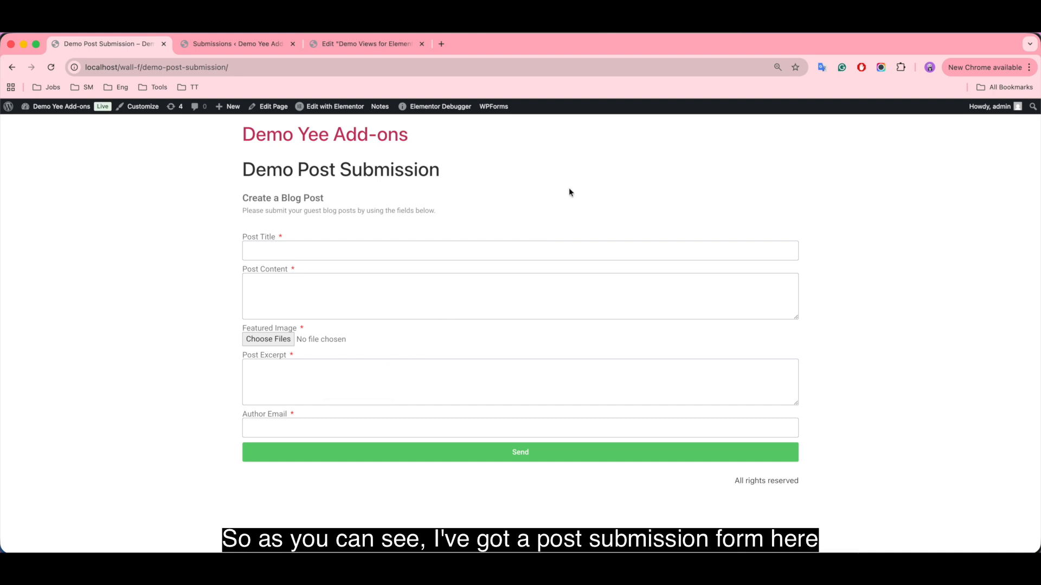
{"action": "left_click", "coordinate": [251, 44]}
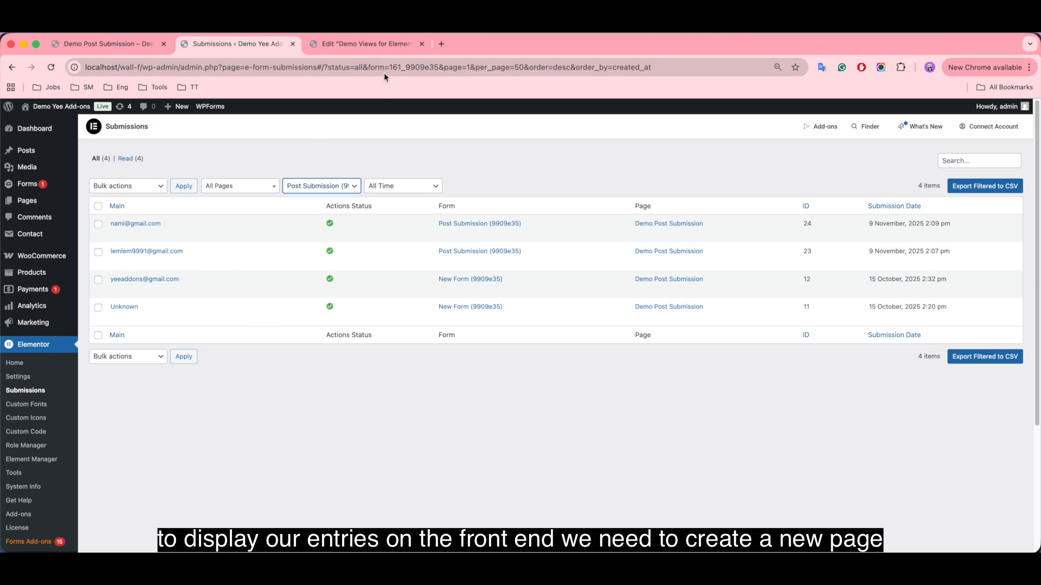
- Add the ElementorView – Entries List widget to the draft page and set its form to Post Submission (Demo Post Submission)
{"action": "left_click", "coordinate": [383, 44]}
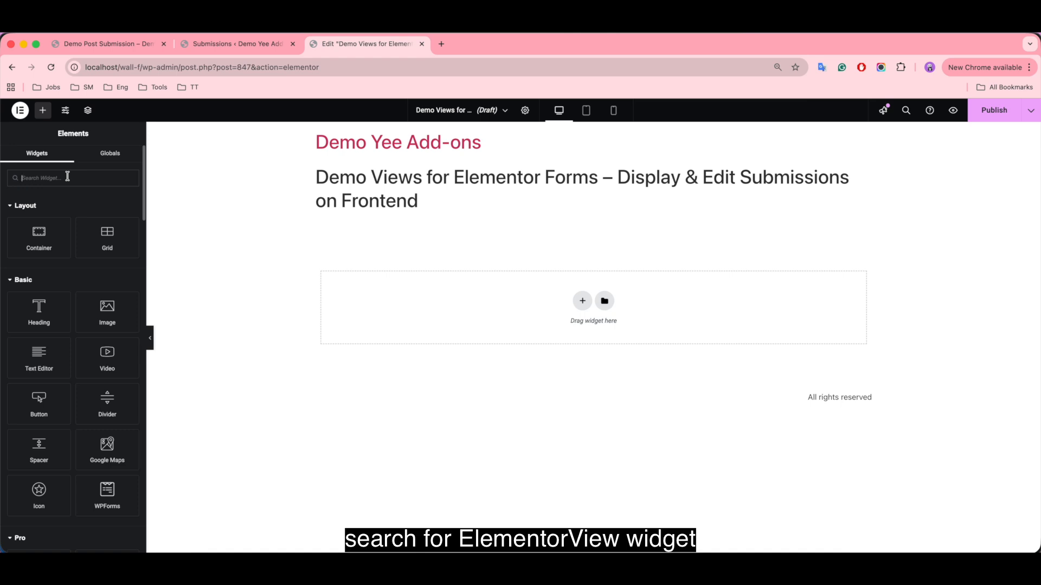
{"action": "type", "text": "ELEMEN"}
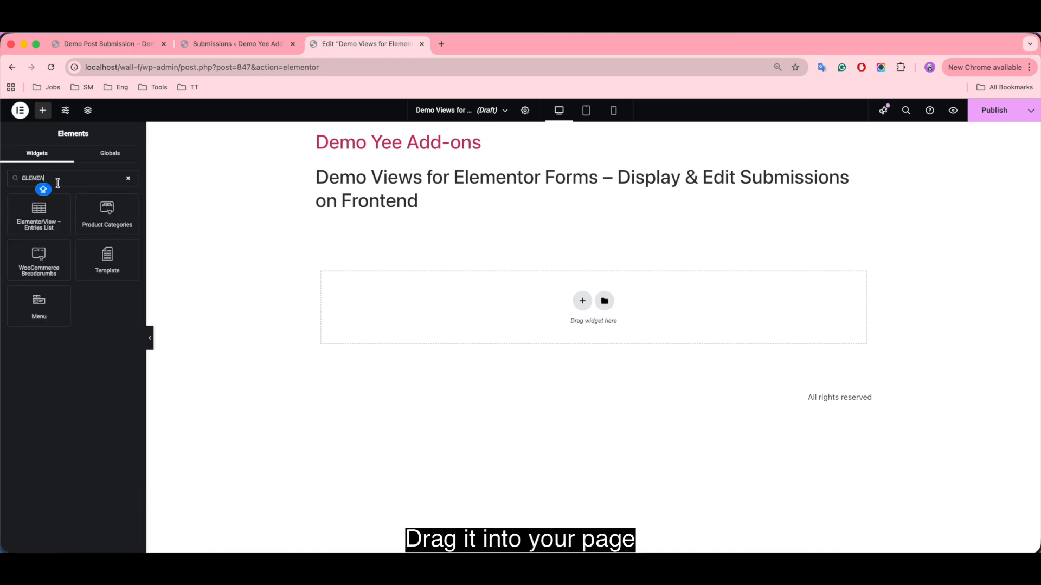
{"action": "left_click", "coordinate": [51, 216]}
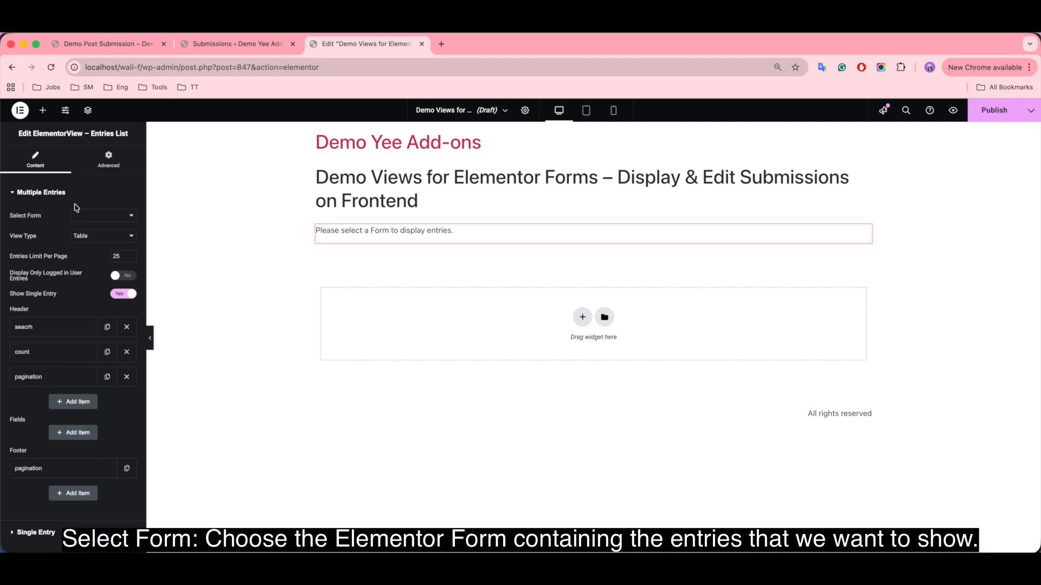
{"action": "left_click", "coordinate": [114, 215]}
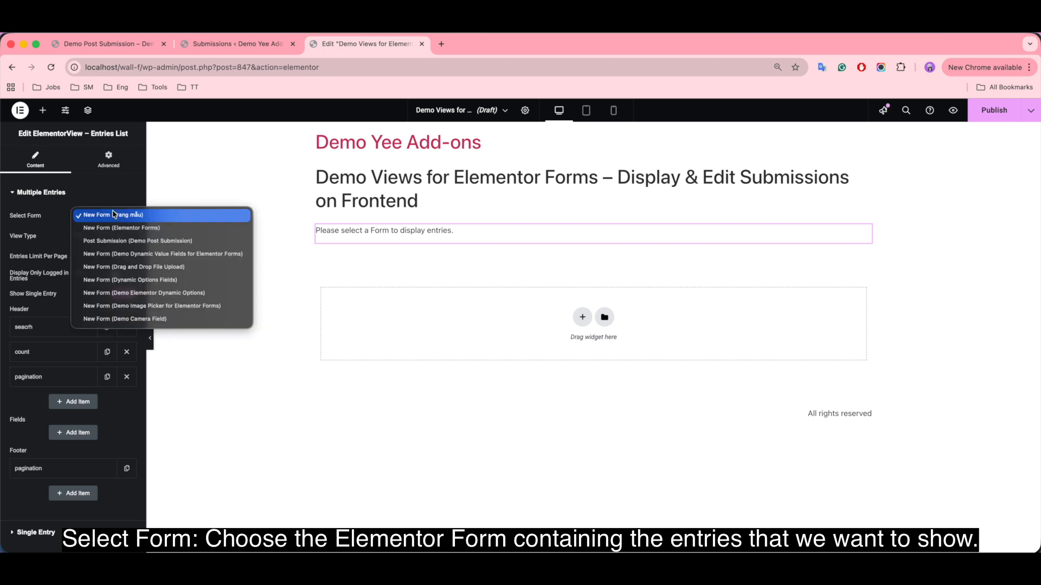
{"action": "left_click", "coordinate": [146, 244]}
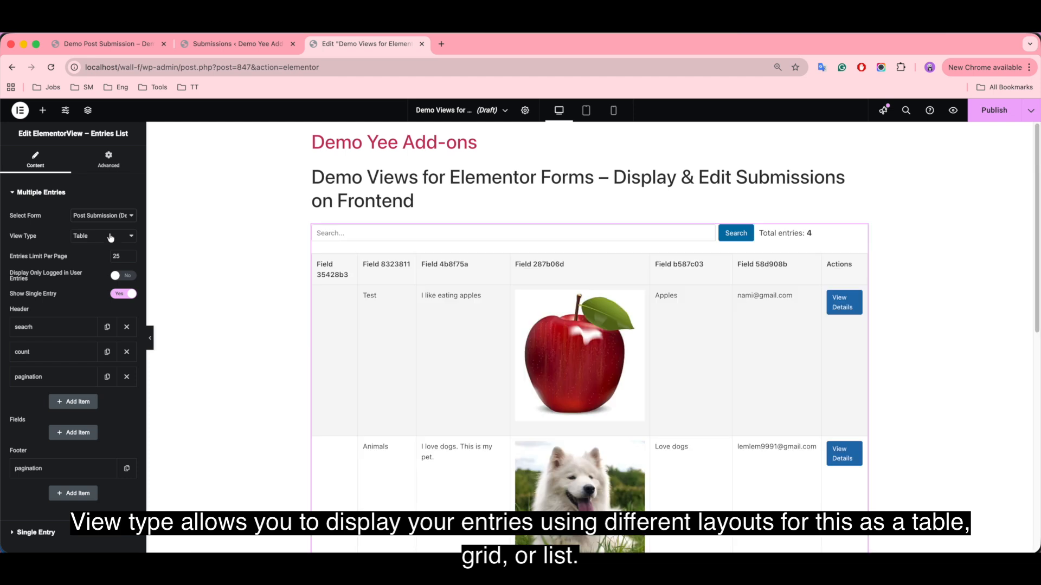
- Try the List and Grid view types for the entries and return to the Table view
{"action": "left_click", "coordinate": [110, 237]}
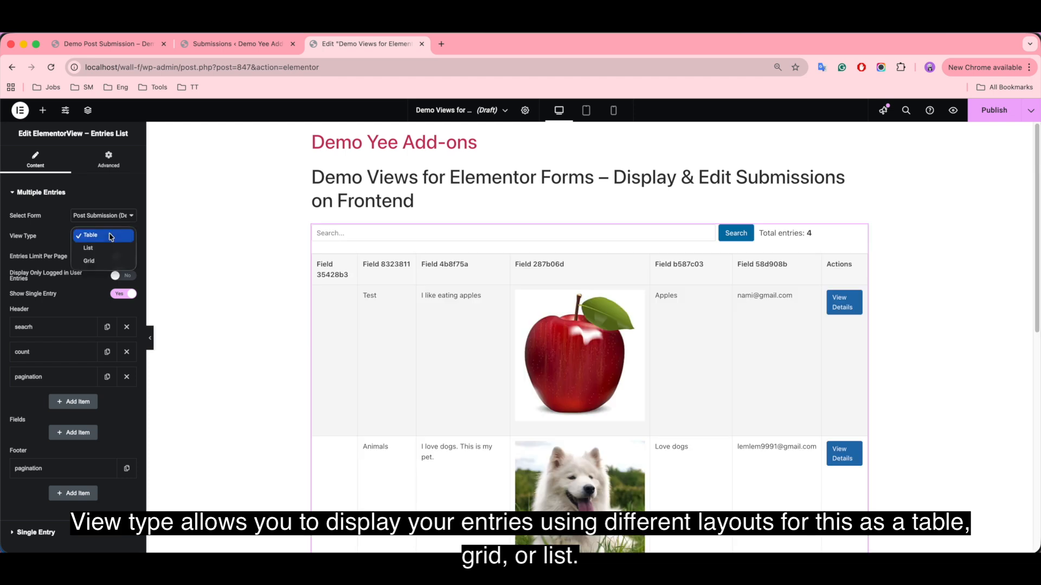
{"action": "left_click", "coordinate": [108, 247]}
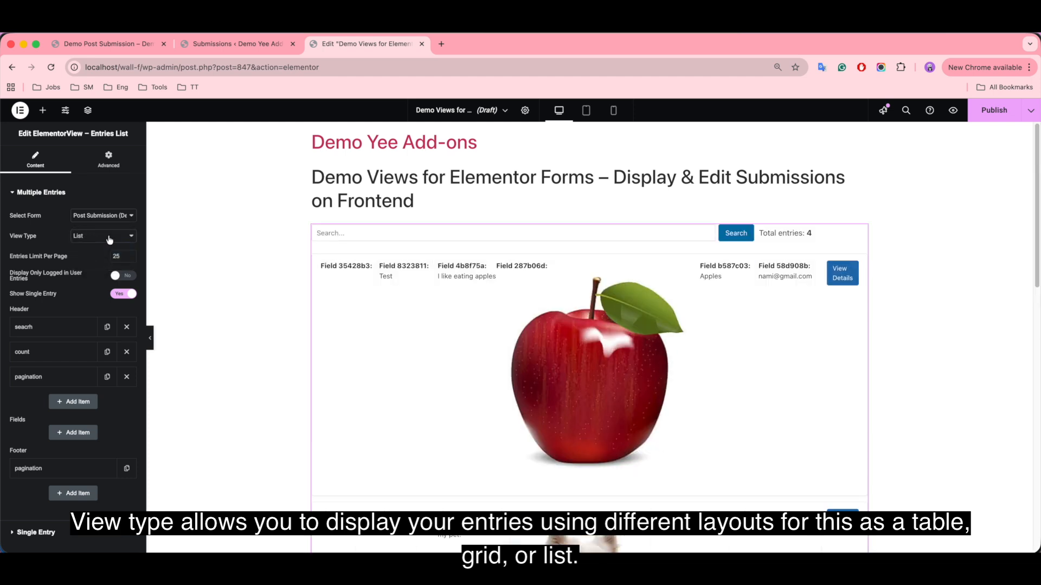
{"action": "left_click", "coordinate": [110, 239]}
{"action": "left_click", "coordinate": [108, 248]}
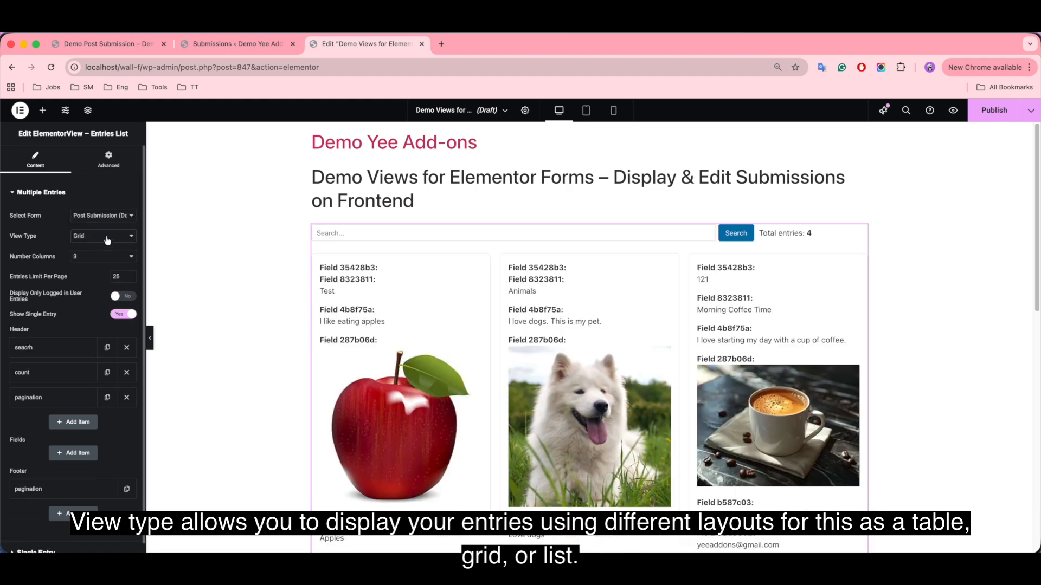
{"action": "left_click", "coordinate": [108, 238]}
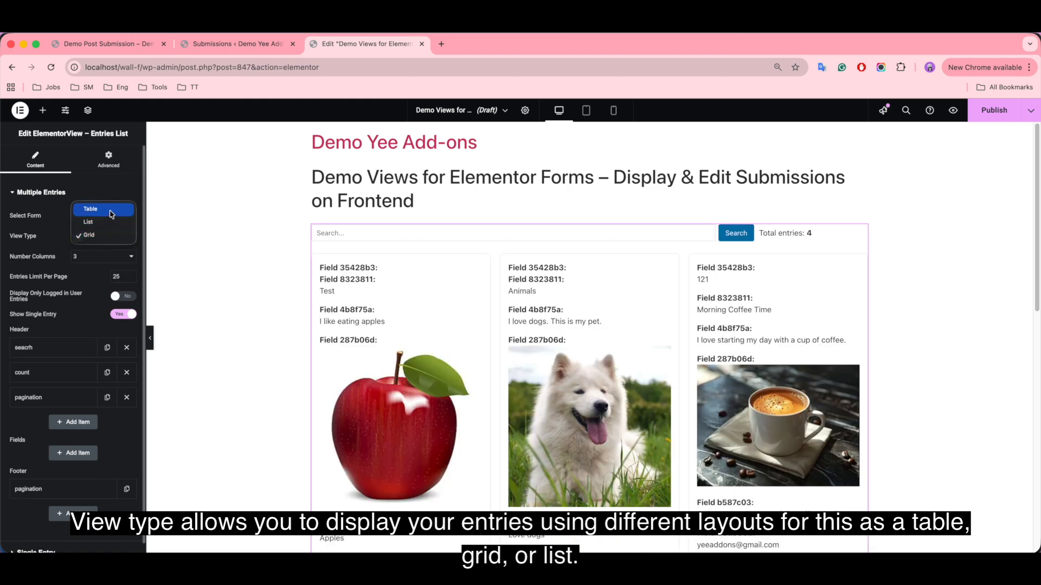
{"action": "left_click", "coordinate": [112, 213]}
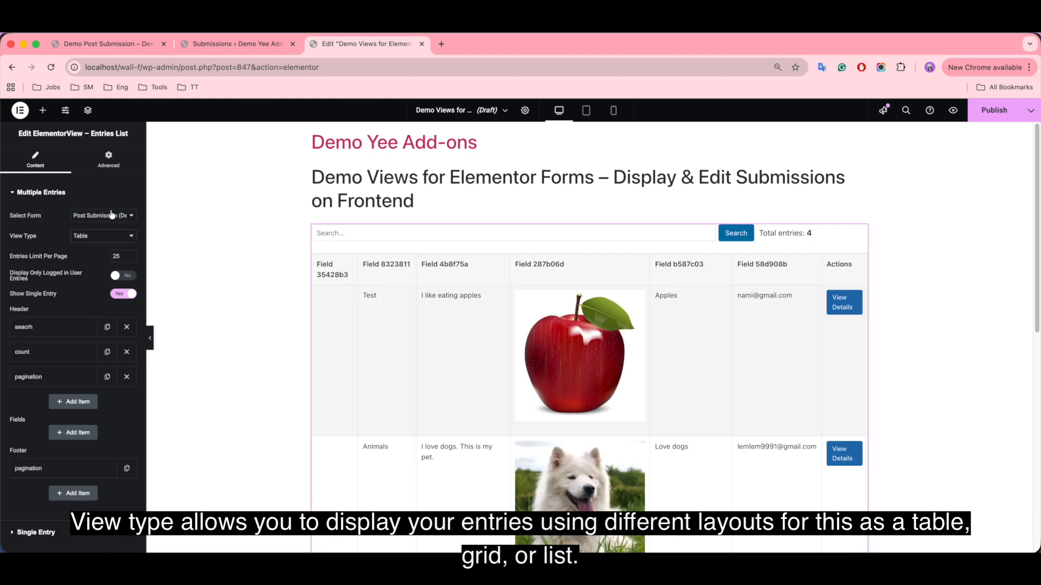
- Try toggling Display Only Logged in User Entries and Show Single Entry, restoring both to their original settings
{"action": "left_click", "coordinate": [128, 256]}
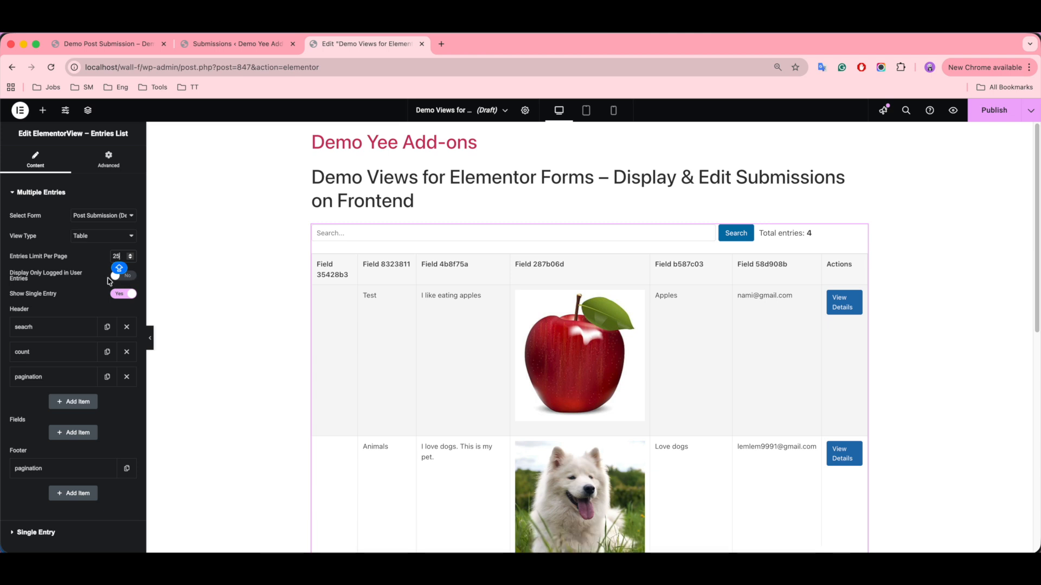
{"action": "left_click", "coordinate": [129, 279]}
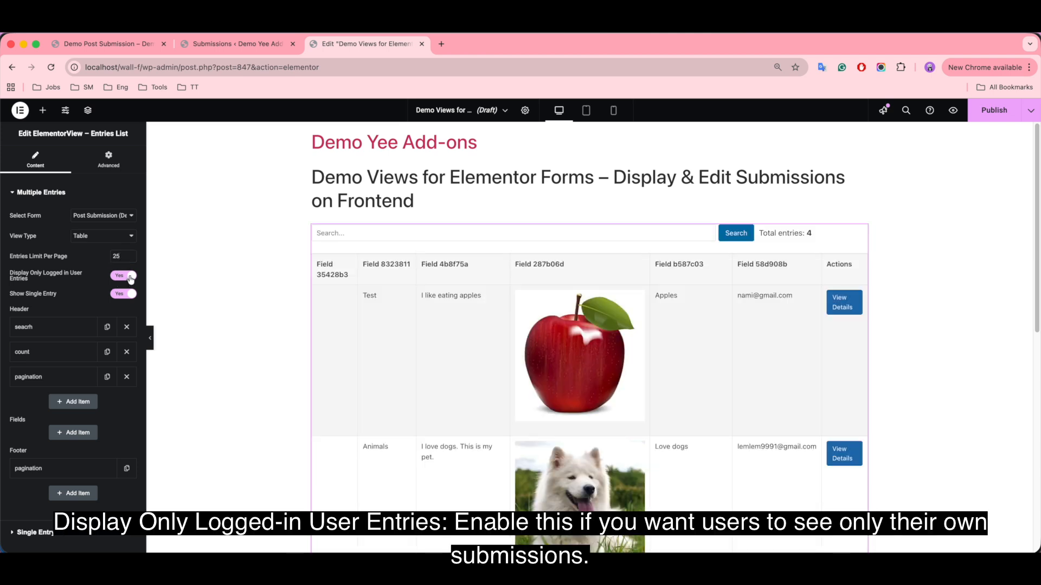
{"action": "left_click", "coordinate": [116, 278]}
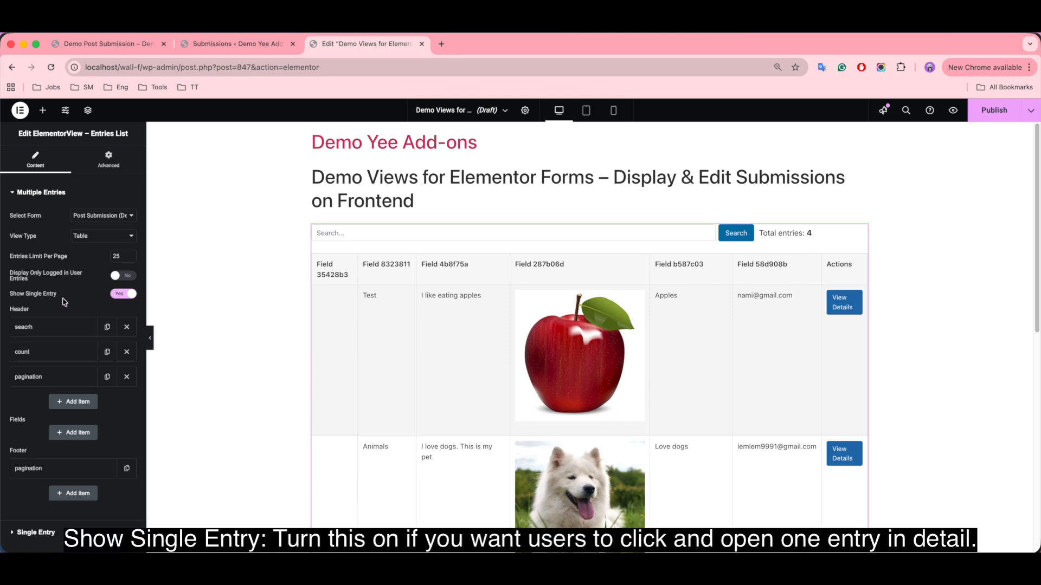
{"action": "left_click", "coordinate": [120, 293]}
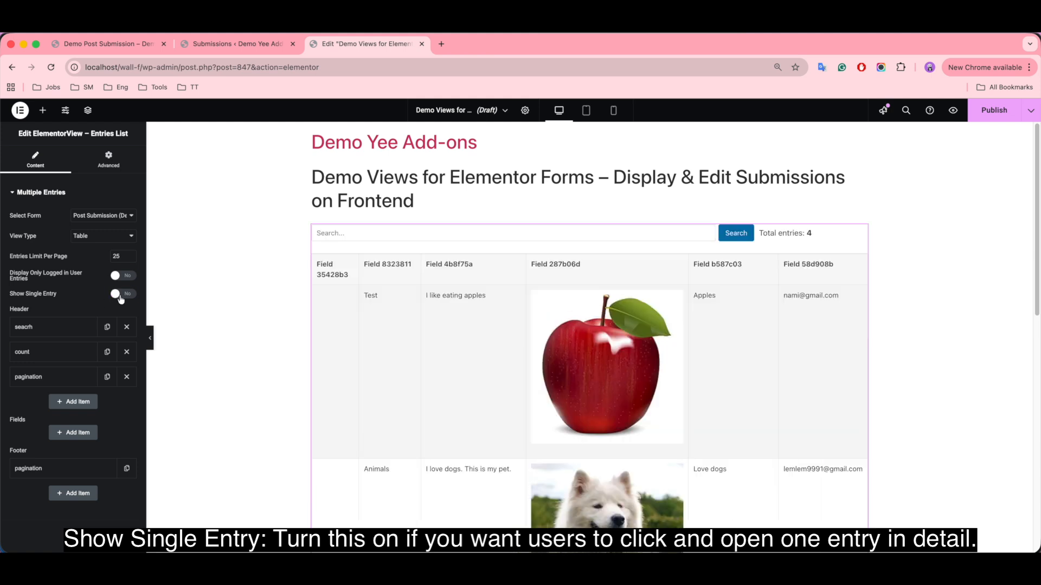
{"action": "left_click", "coordinate": [133, 294]}
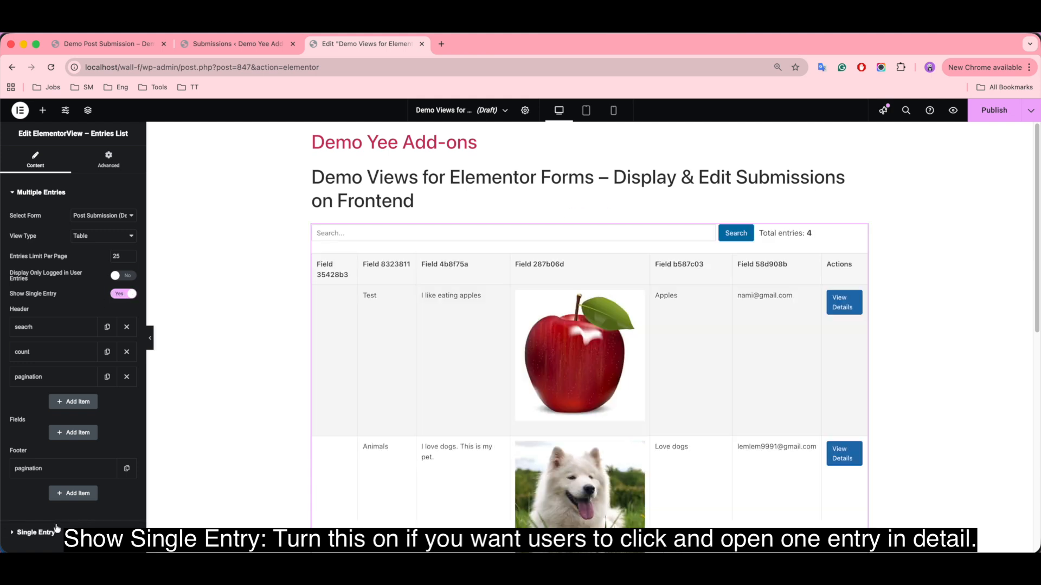
- Examine the Single Entry options and the settings of the header's search, count and pagination items
{"action": "left_click", "coordinate": [50, 534]}
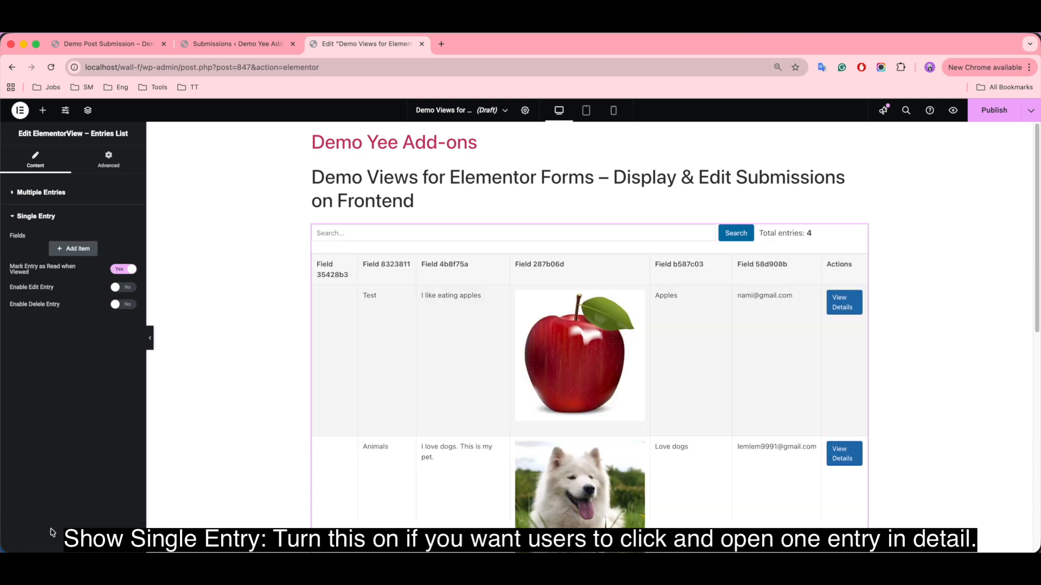
{"action": "left_click", "coordinate": [60, 193]}
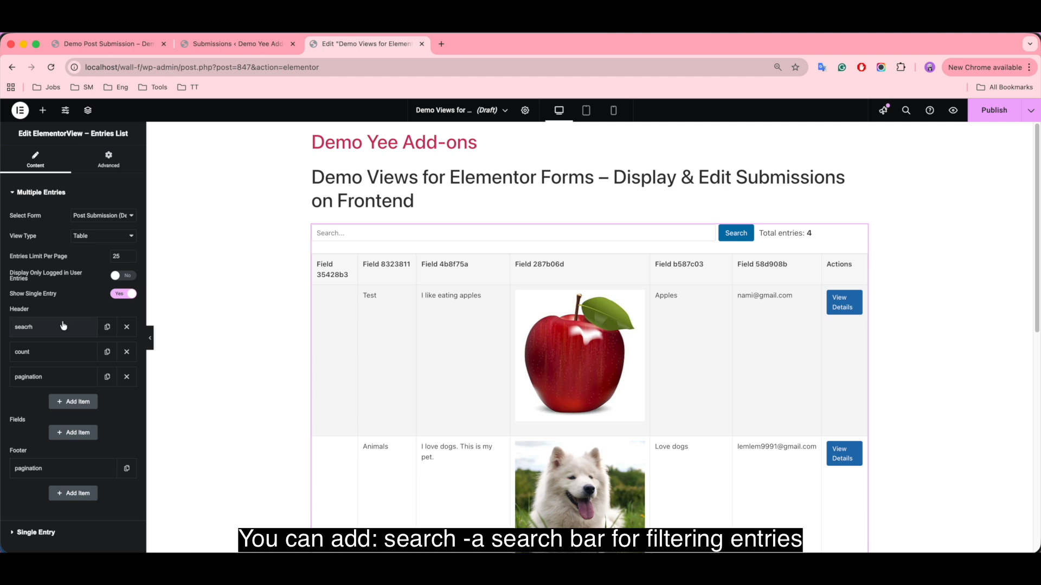
{"action": "left_click", "coordinate": [63, 325]}
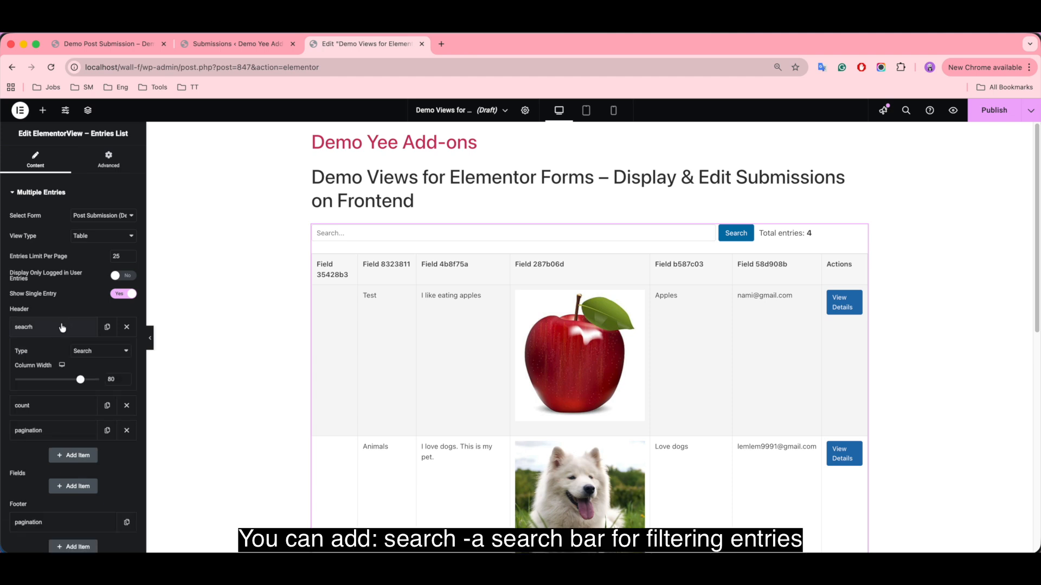
{"action": "left_click", "coordinate": [63, 328]}
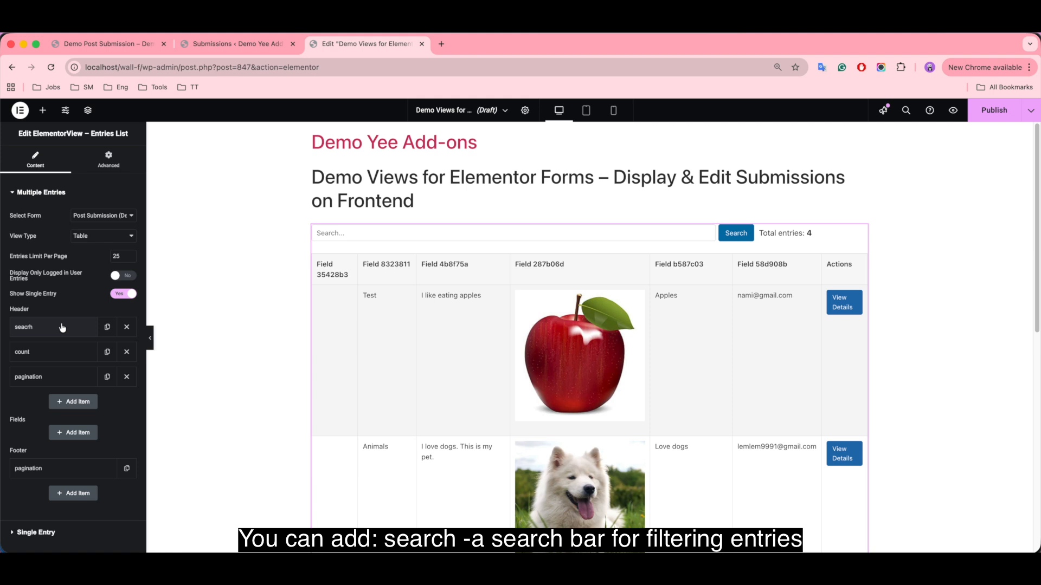
{"action": "left_click", "coordinate": [56, 351]}
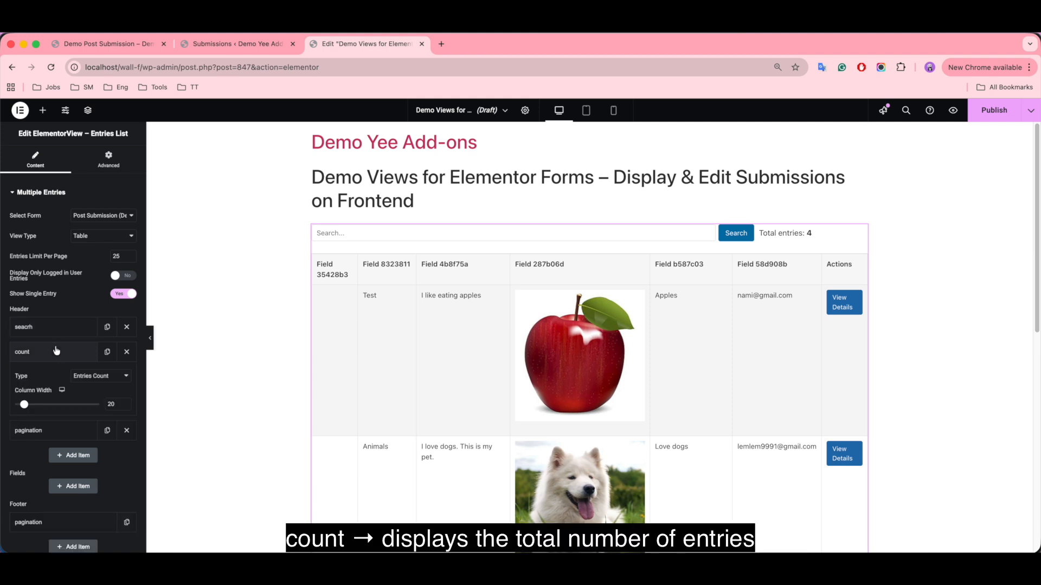
{"action": "left_click", "coordinate": [56, 351]}
{"action": "left_click", "coordinate": [56, 376]}
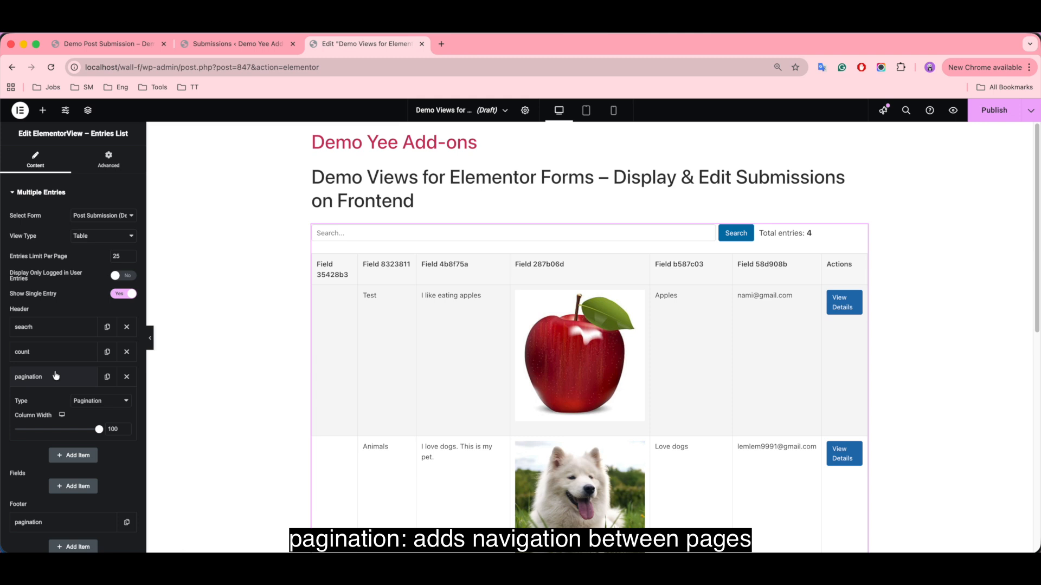
{"action": "left_click", "coordinate": [56, 376]}
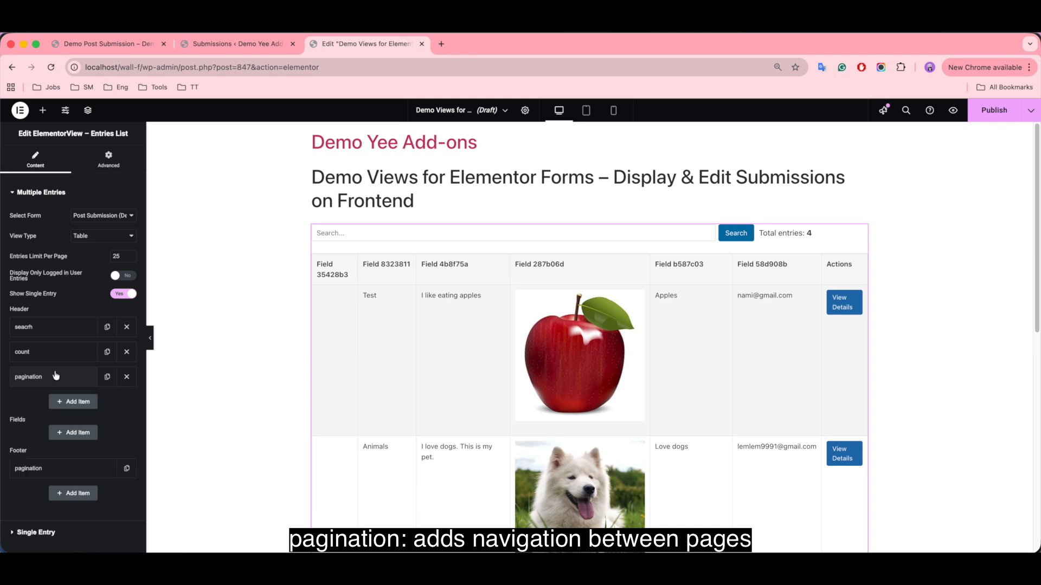
- Try an additional HTML item in the entries list's header and remove it again
{"action": "left_click", "coordinate": [86, 402]}
{"action": "left_click", "coordinate": [86, 426]}
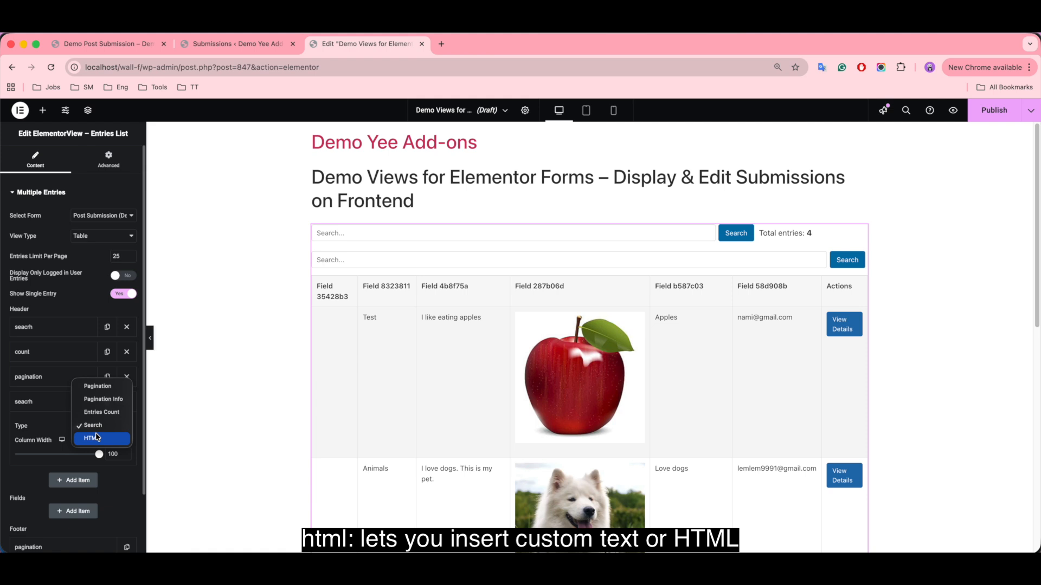
{"action": "left_click", "coordinate": [97, 437]}
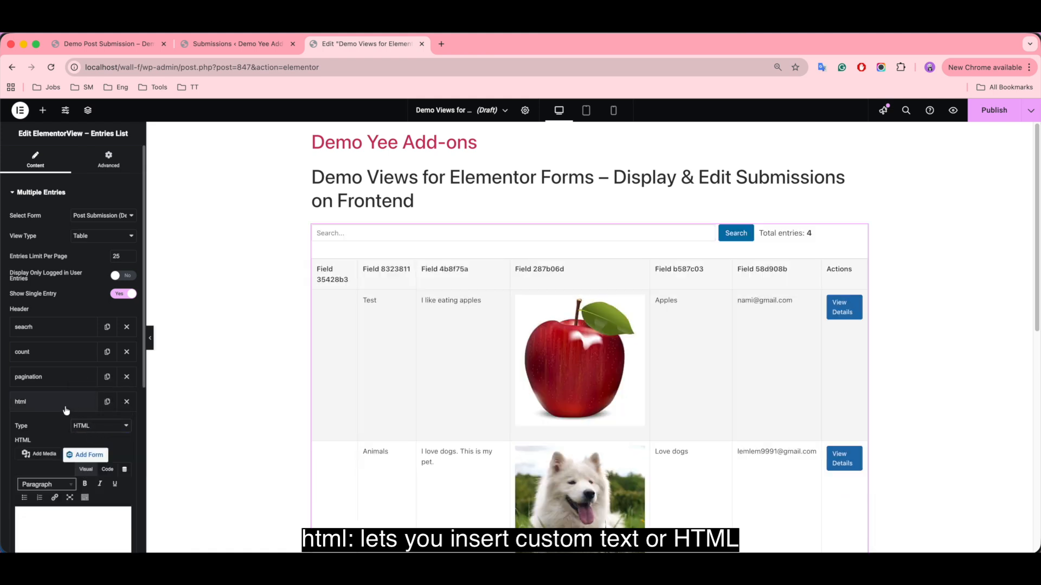
{"action": "left_click", "coordinate": [66, 407]}
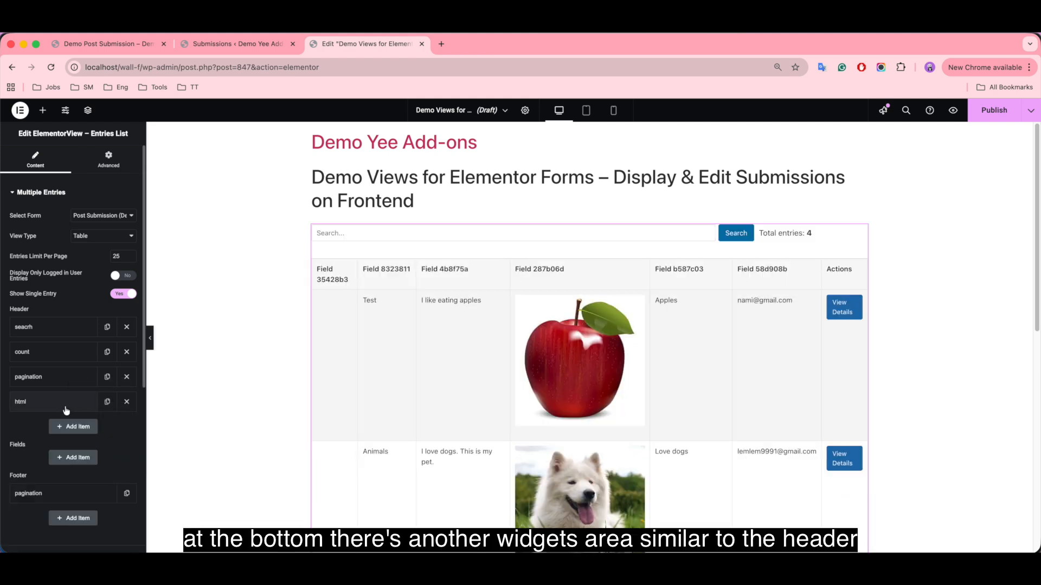
{"action": "left_click", "coordinate": [126, 404]}
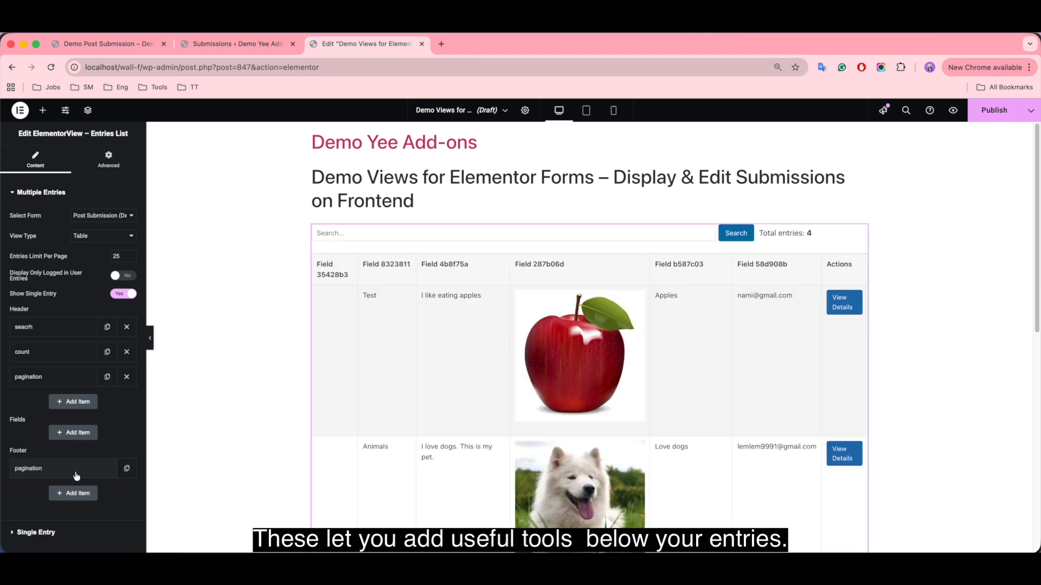
- Add a Search item and an Entries Count item to the entries list's footer
{"action": "left_click", "coordinate": [68, 494]}
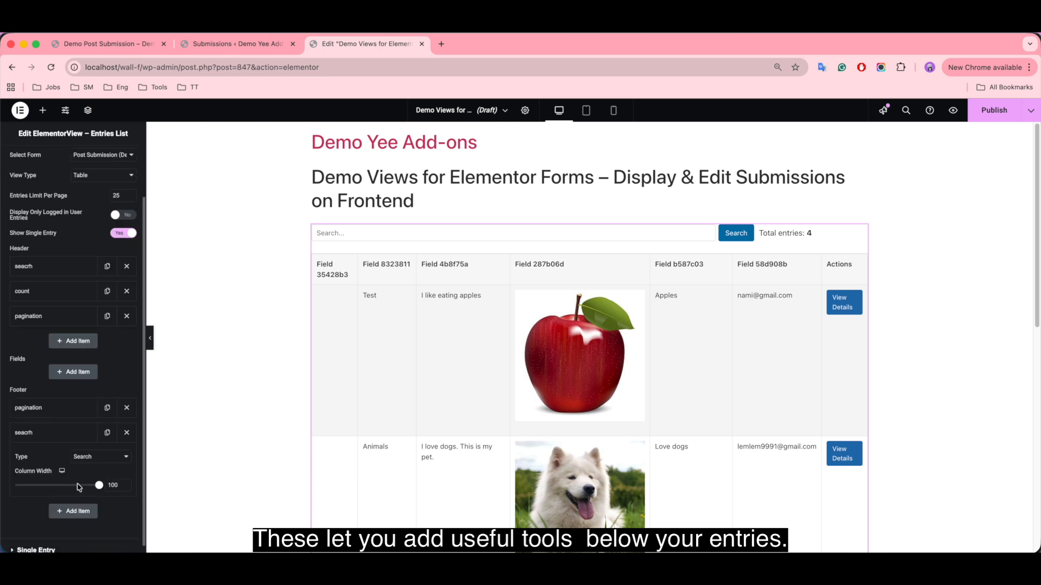
{"action": "left_click", "coordinate": [71, 512]}
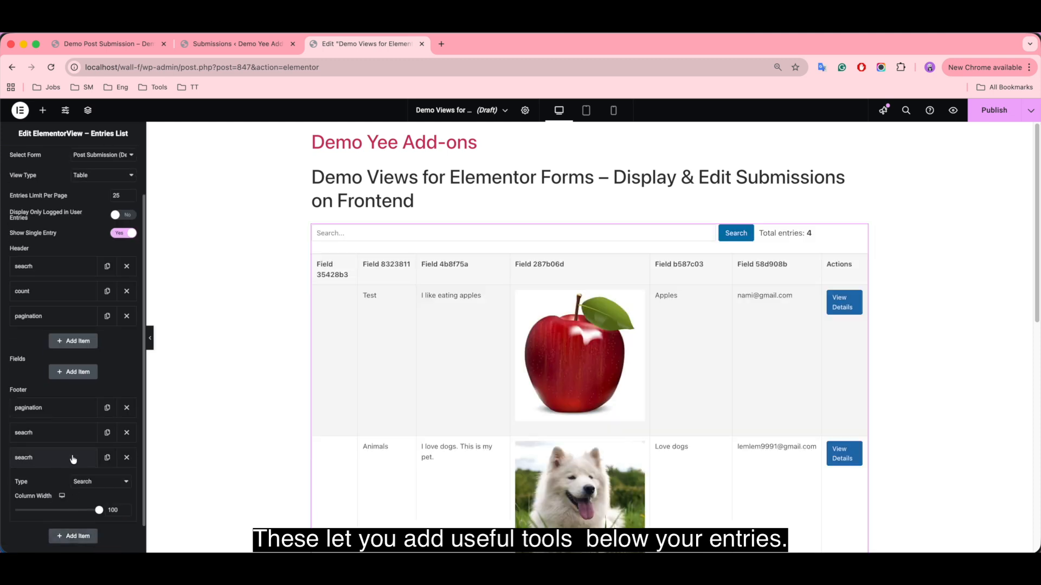
{"action": "left_click", "coordinate": [85, 482]}
{"action": "left_click", "coordinate": [112, 470]}
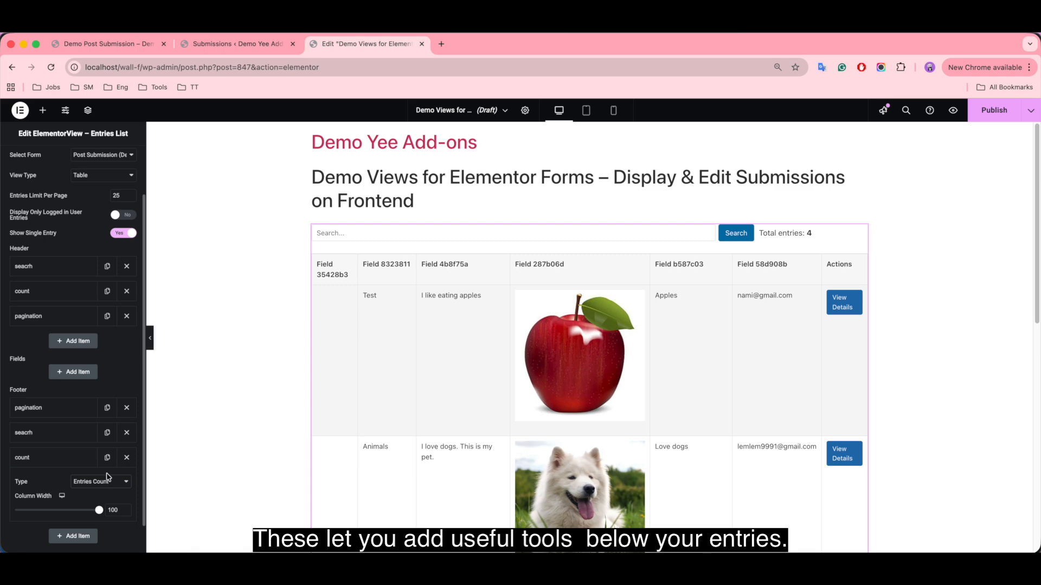
{"action": "scroll", "coordinate": [379, 474], "scroll_direction": "down", "scroll_amount": 10}
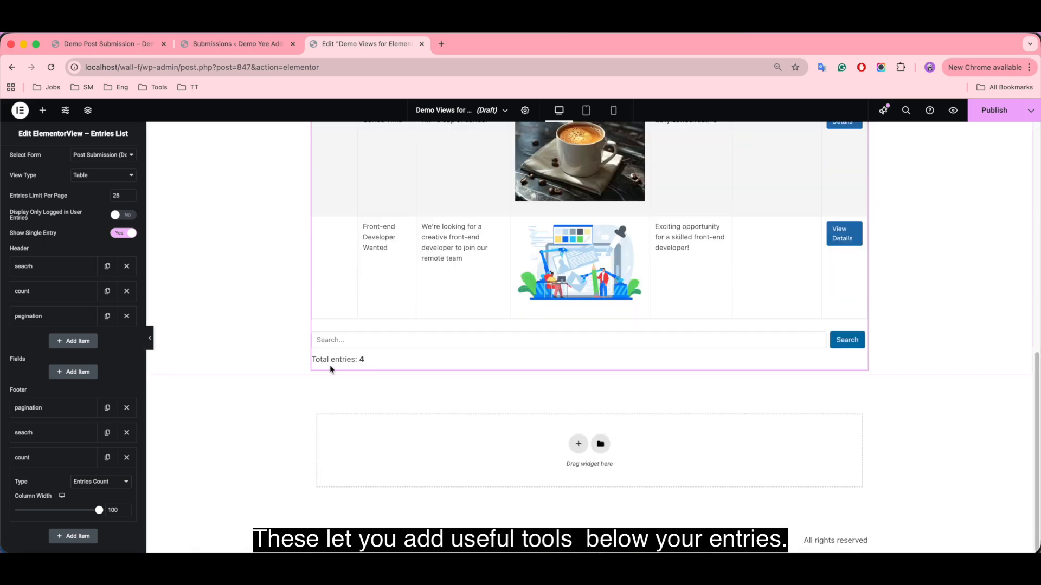
- Delete the Search item from the footer and review the entries table
{"action": "left_click", "coordinate": [125, 437]}
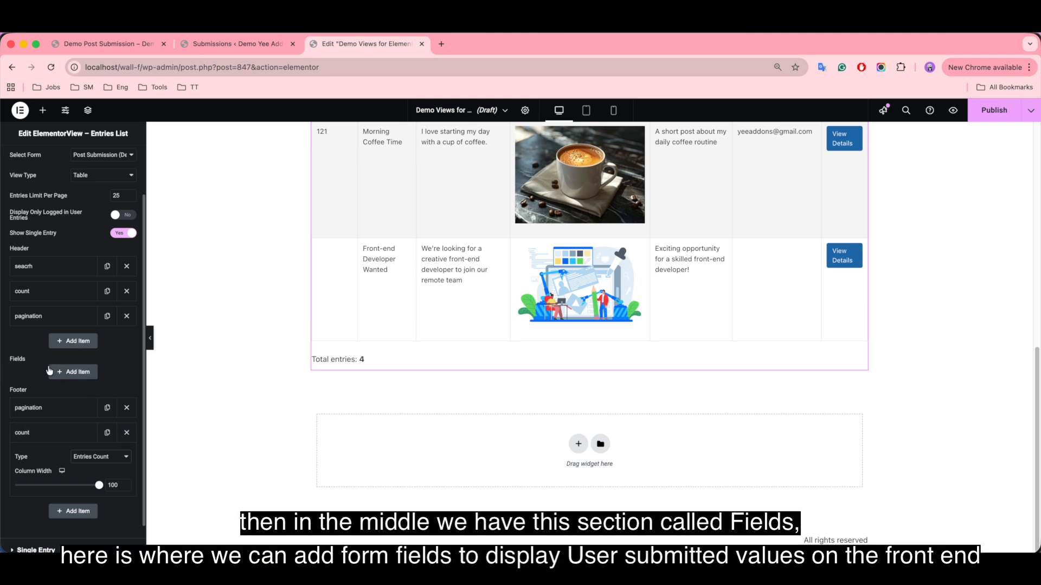
{"action": "scroll", "coordinate": [449, 388], "scroll_direction": "up", "scroll_amount": 5}
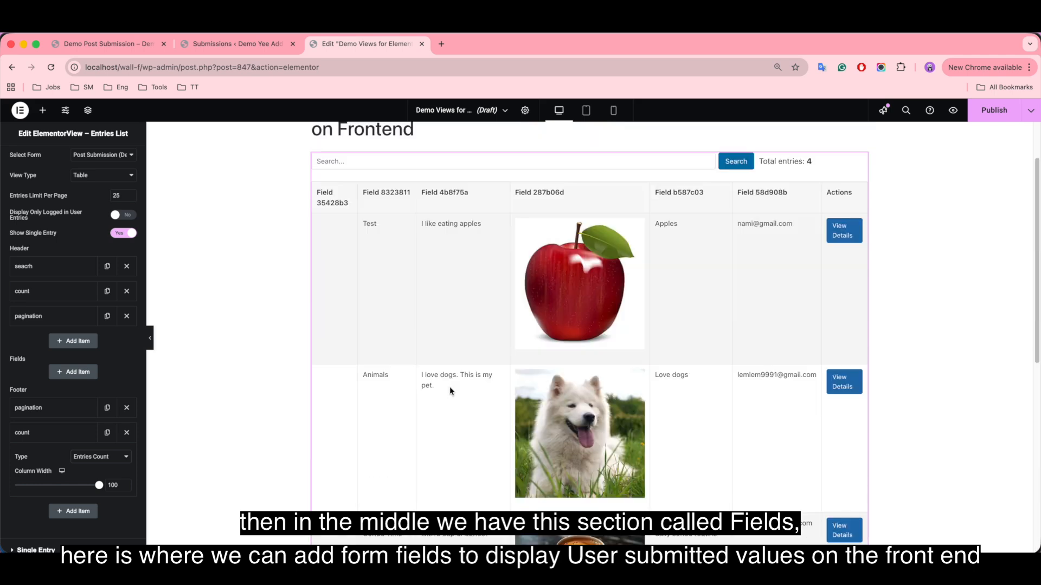
{"action": "scroll", "coordinate": [450, 389], "scroll_direction": "up", "scroll_amount": 3}
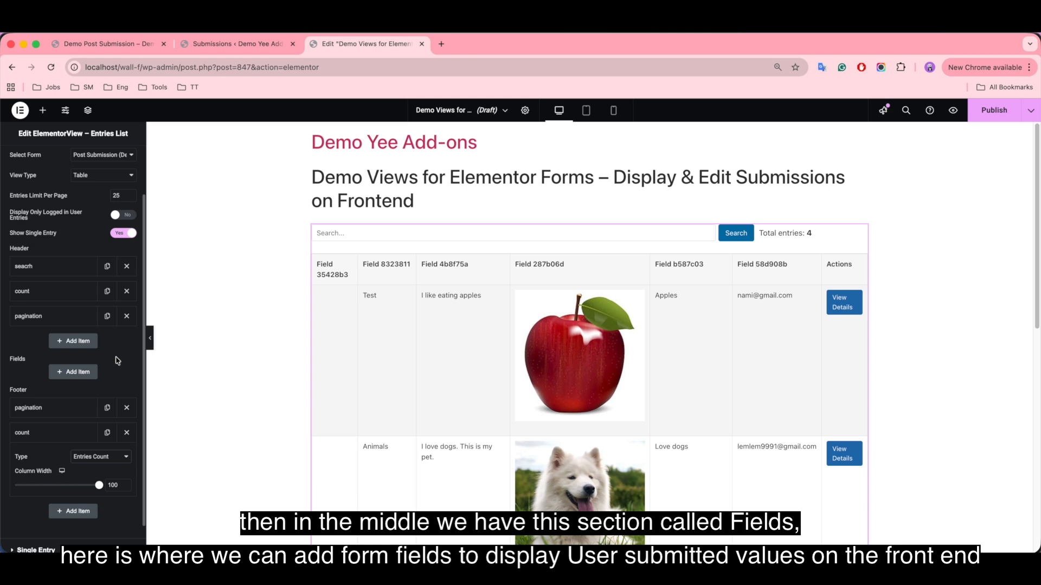
- Add a new item to the entries list's Fields section and look over its title and field ID settings
{"action": "left_click", "coordinate": [77, 374]}
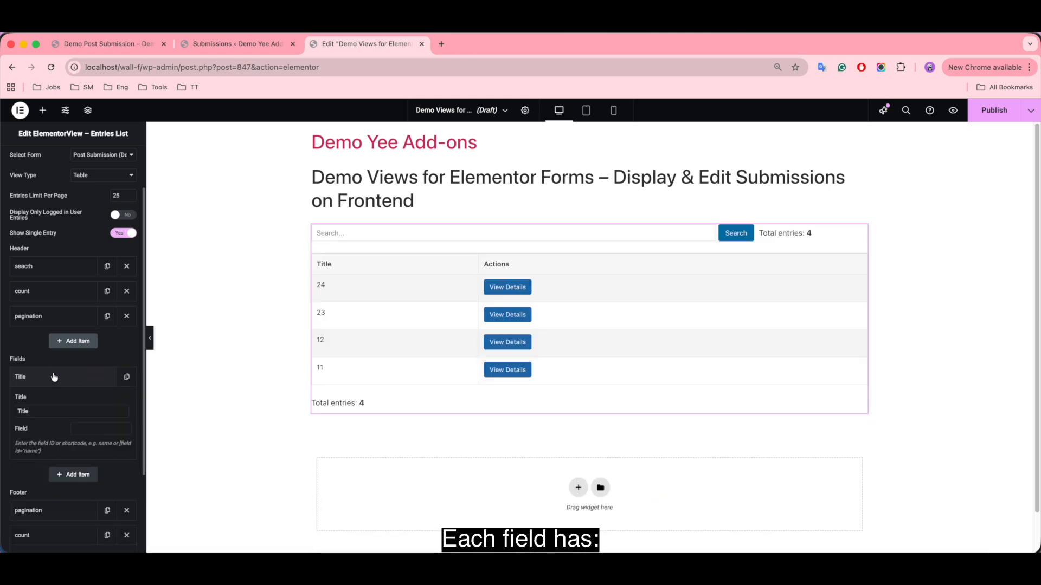
{"action": "left_click", "coordinate": [51, 407]}
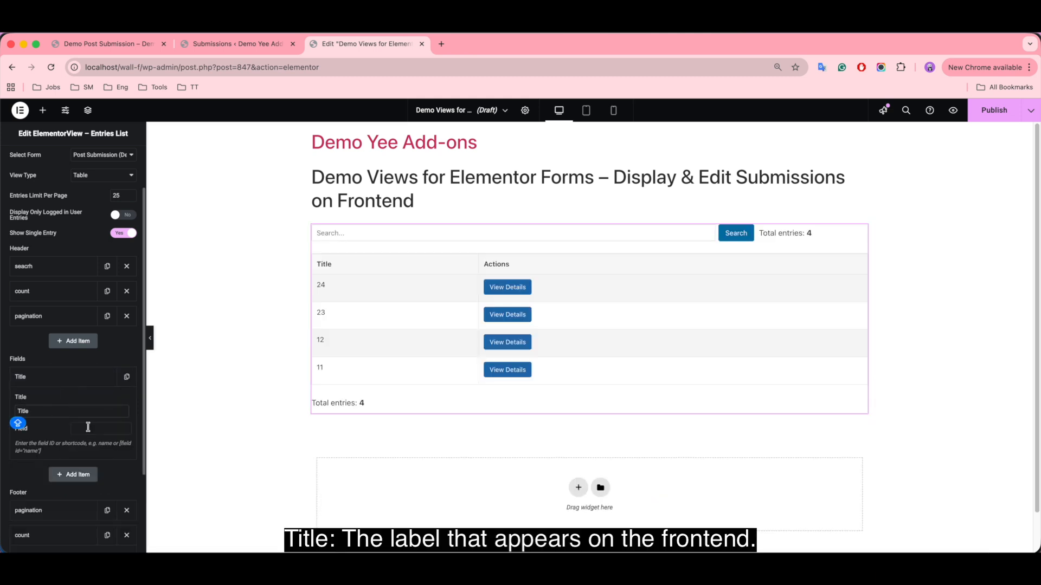
{"action": "left_click", "coordinate": [88, 427]}
{"action": "left_click", "coordinate": [49, 410]}
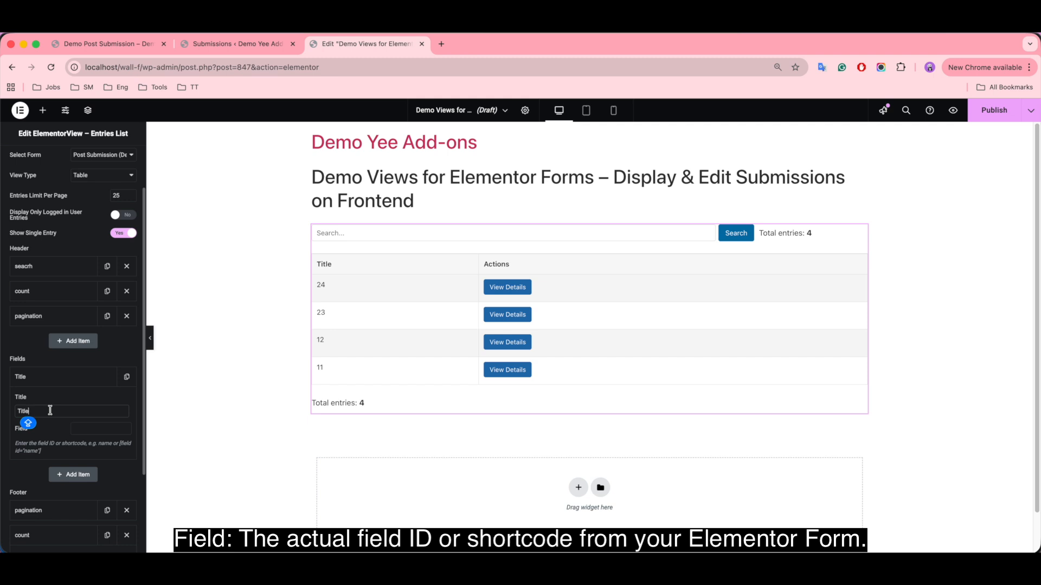
{"action": "left_click", "coordinate": [83, 428]}
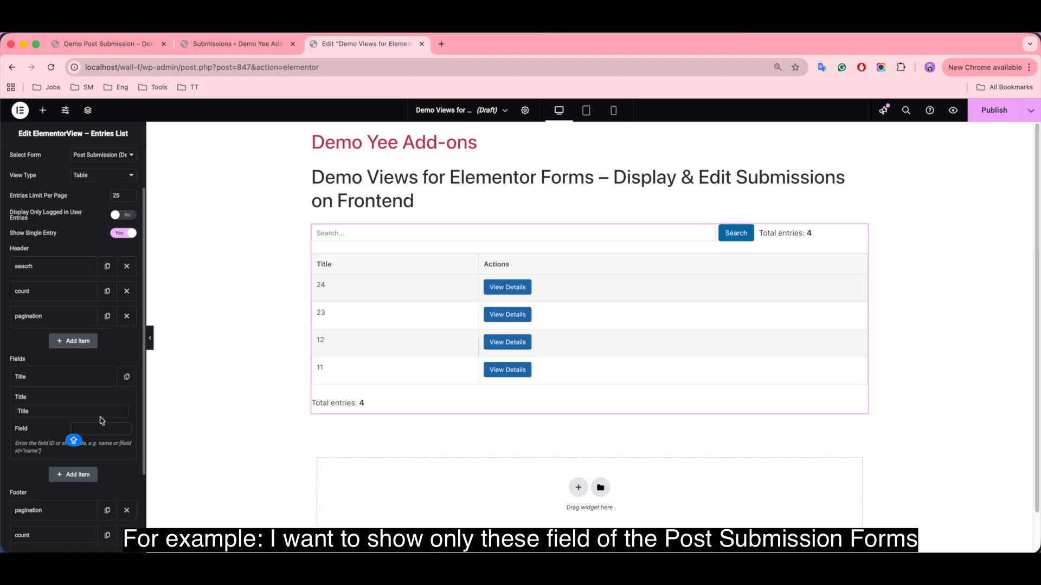
- Open the Demo Post Submission page for editing from the site's page list and select its form
{"action": "left_click", "coordinate": [213, 45]}
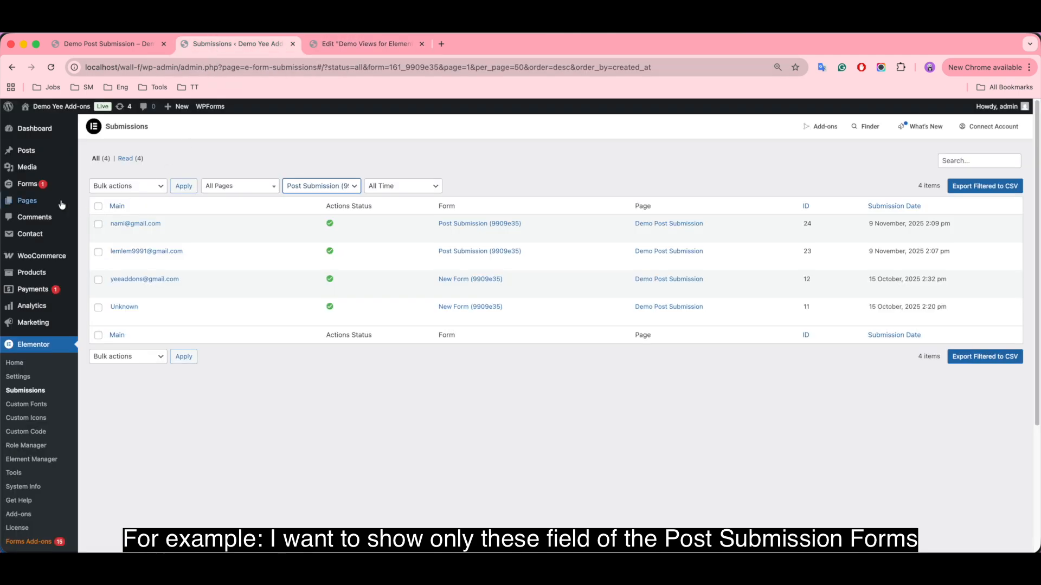
{"action": "mouse_move", "coordinate": [26, 201]}
{"action": "left_click", "coordinate": [84, 201]}
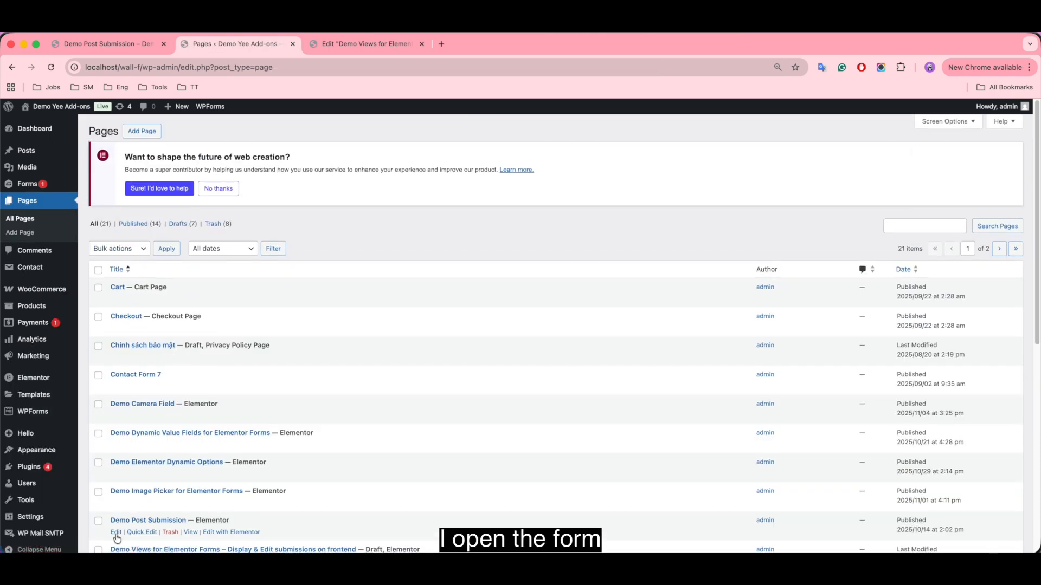
{"action": "left_click", "coordinate": [115, 532]}
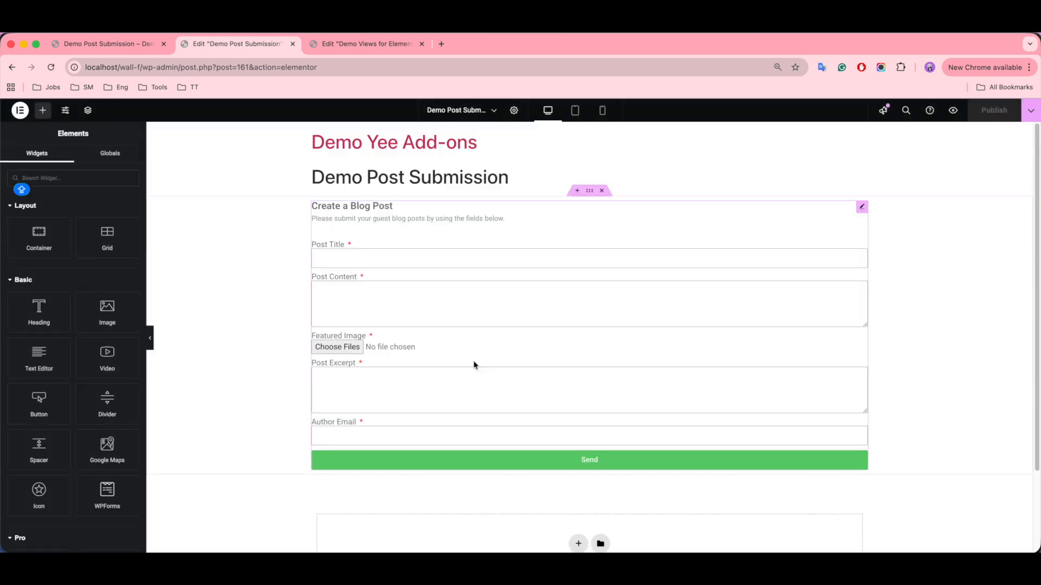
{"action": "left_click", "coordinate": [393, 293]}
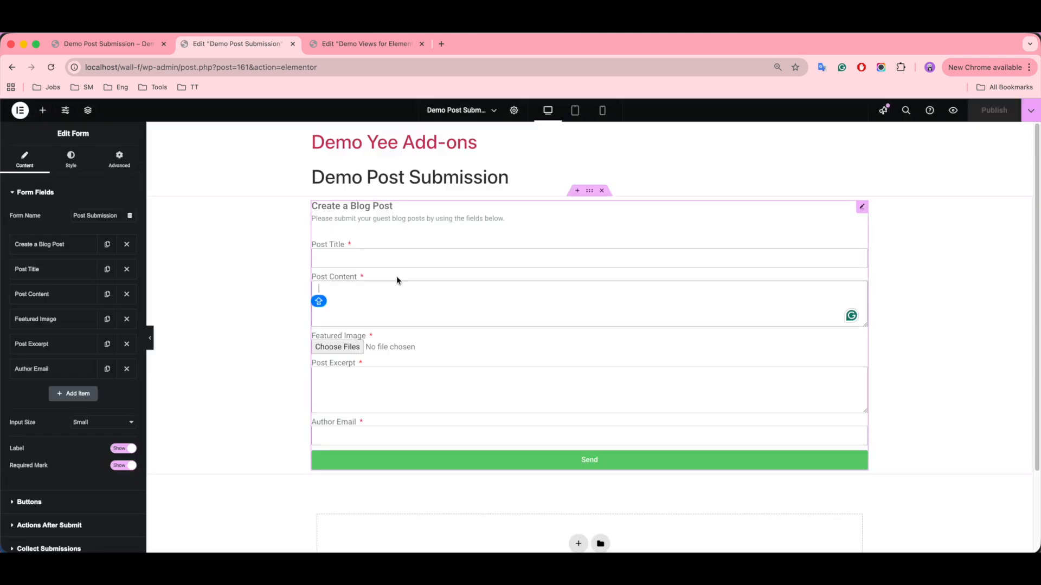
- Copy the form's Post Title label and use it as the title of the entries list's new field item
{"action": "left_click", "coordinate": [27, 269]}
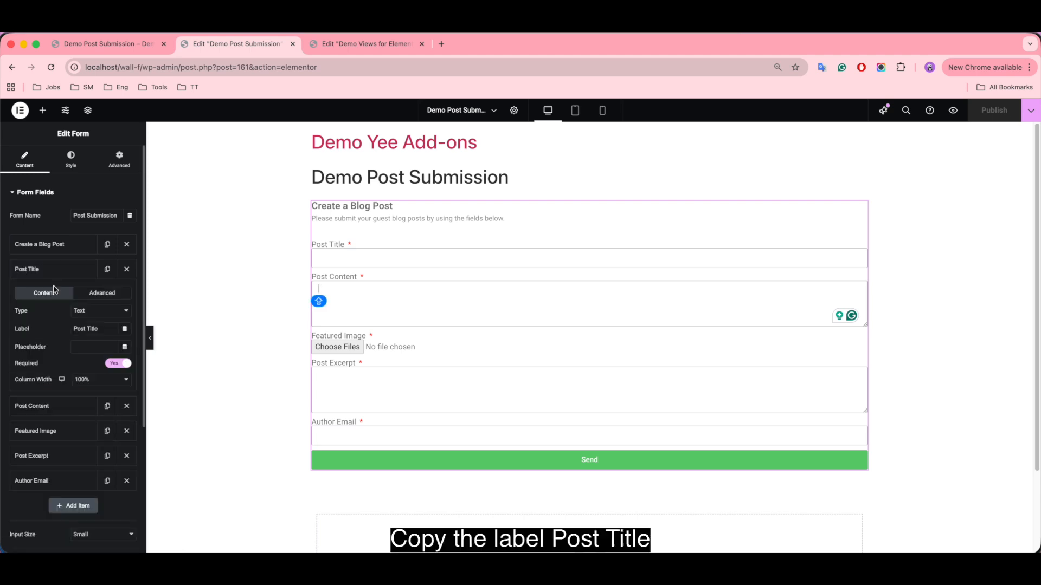
{"action": "left_click_drag", "start_coordinate": [107, 329], "coordinate": [71, 329]}
{"action": "key", "text": "super+c"}
{"action": "left_click", "coordinate": [356, 43]}
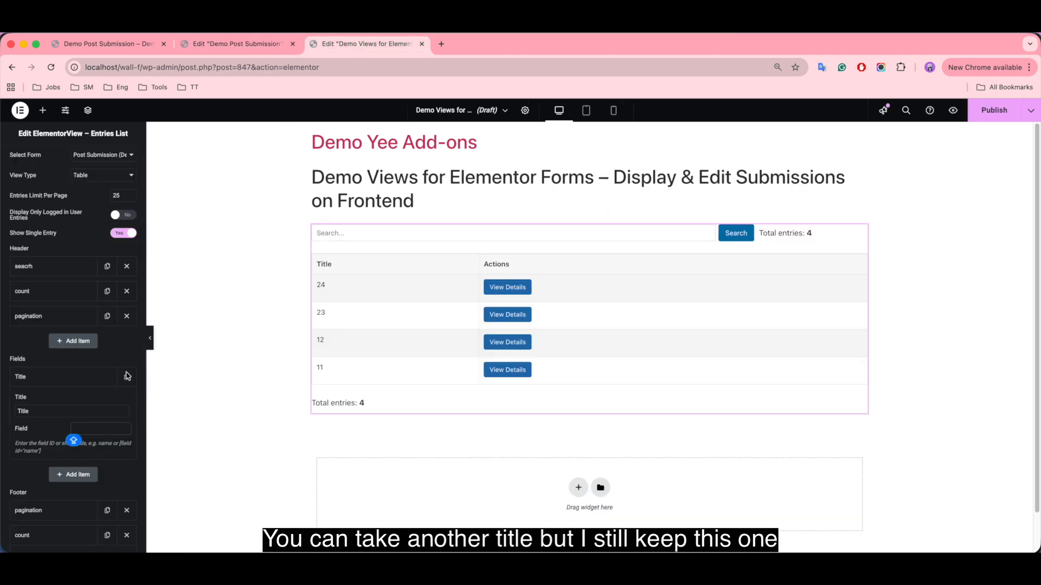
{"action": "left_click_drag", "start_coordinate": [47, 411], "coordinate": [3, 412]}
{"action": "key", "text": "BackSpace"}
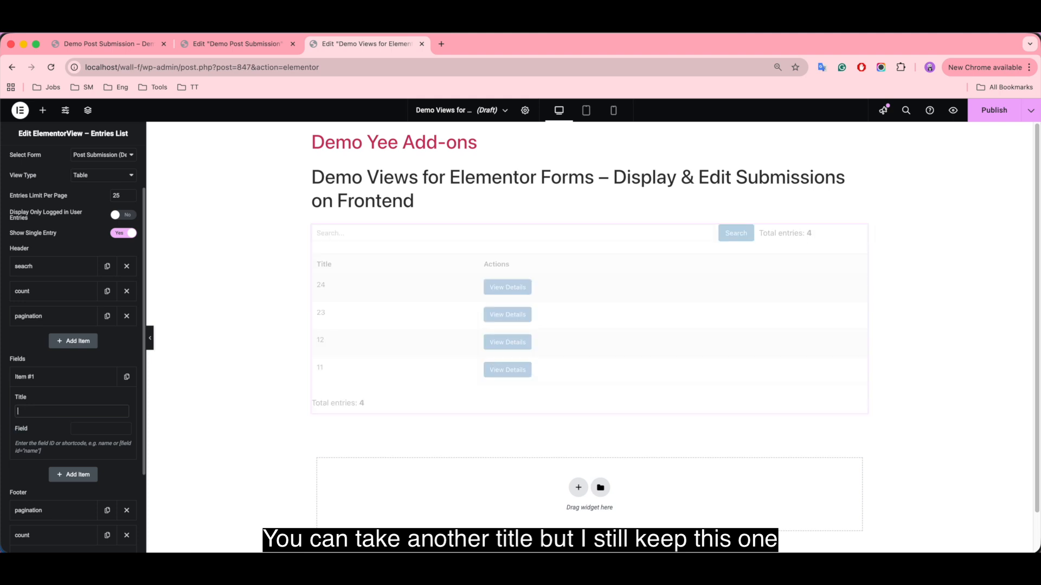
{"action": "key", "text": "super+v"}
- Copy the form's Post Title field ID, field_8323811, into the Field setting of the entries list's Post Title item
{"action": "left_click", "coordinate": [88, 425]}
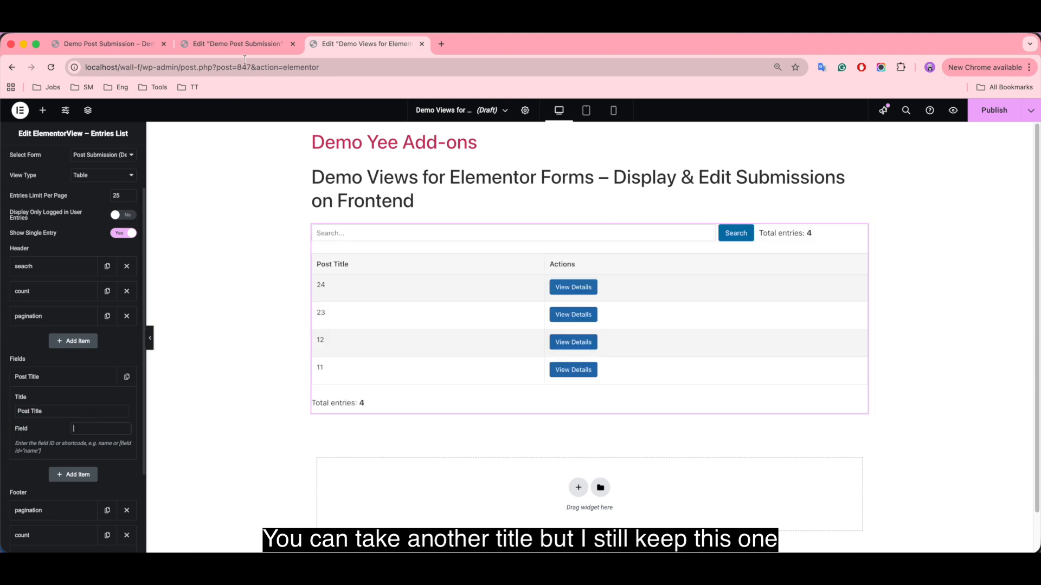
{"action": "left_click", "coordinate": [223, 43]}
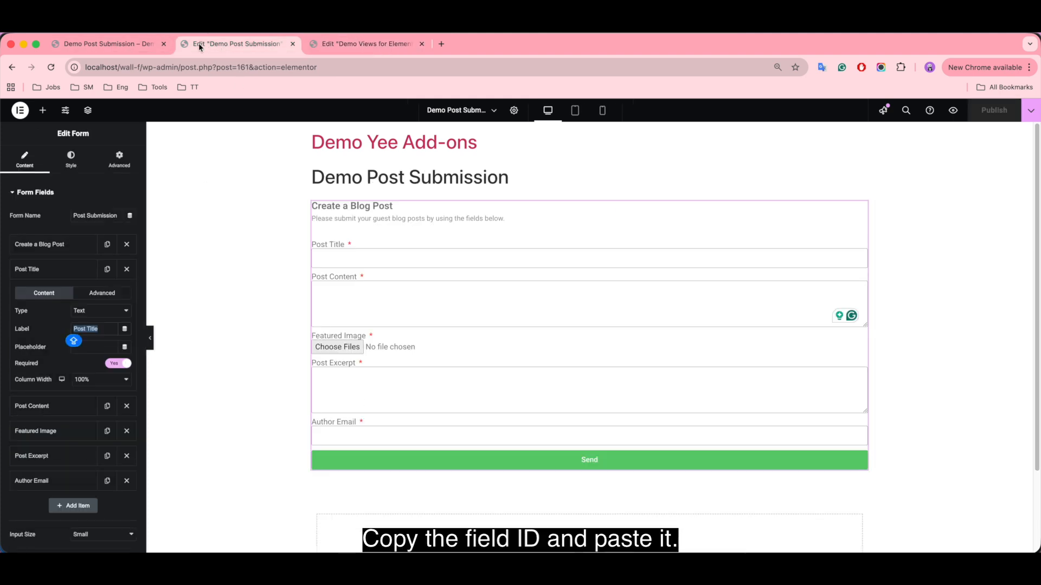
{"action": "left_click", "coordinate": [102, 292]}
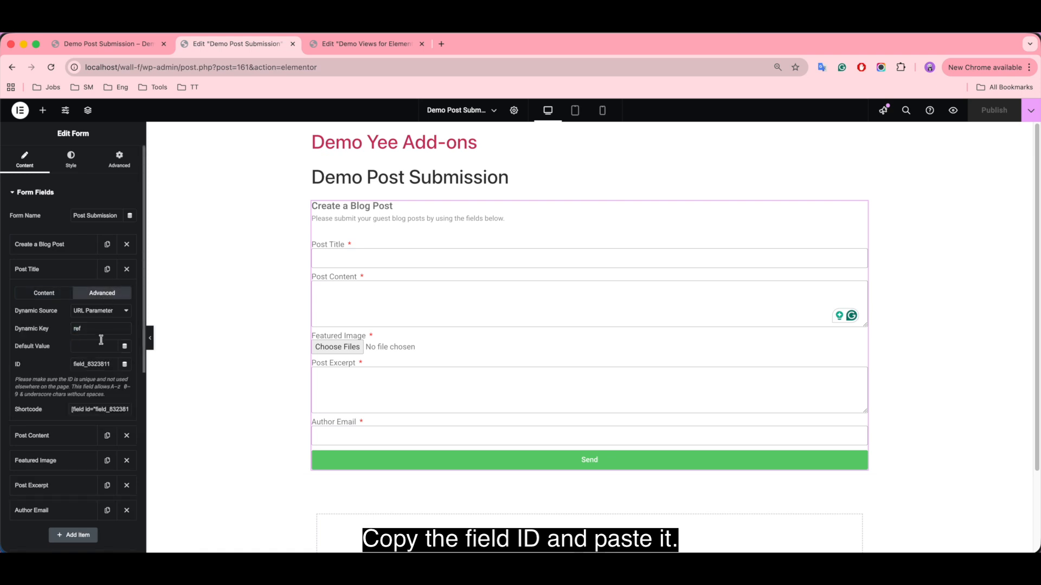
{"action": "double_click", "coordinate": [112, 364]}
{"action": "key", "text": "super+c"}
{"action": "left_click", "coordinate": [364, 44]}
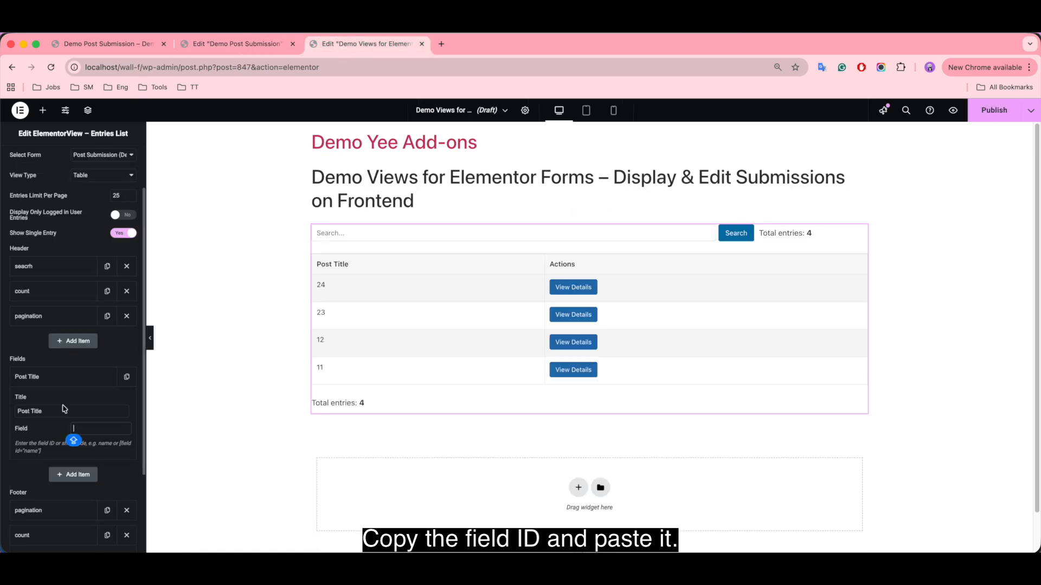
{"action": "key", "text": "super+v"}
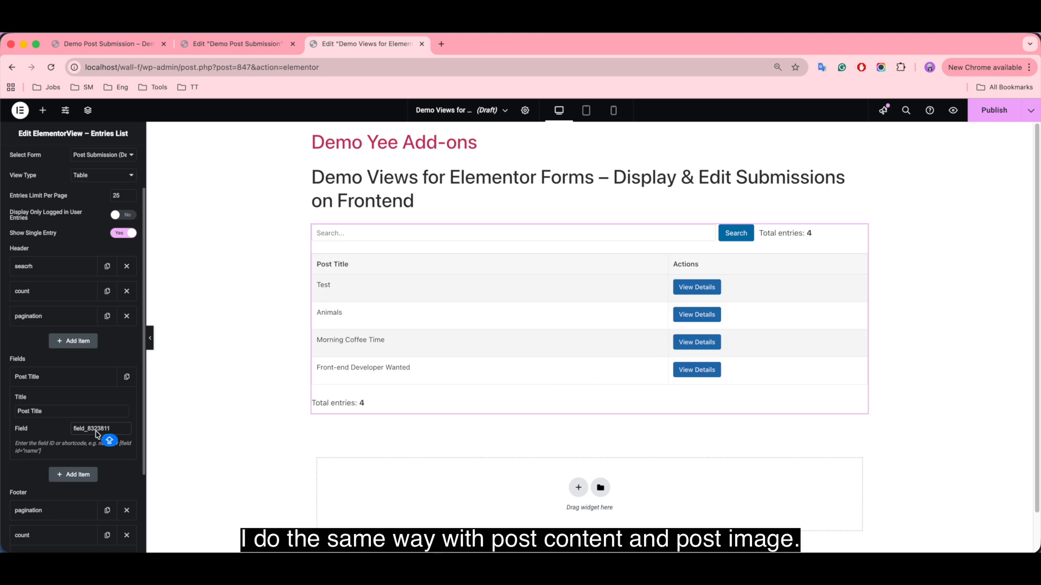
- Add a second field item to the entries list and title it Post Content, using the label from the form
{"action": "left_click", "coordinate": [81, 475]}
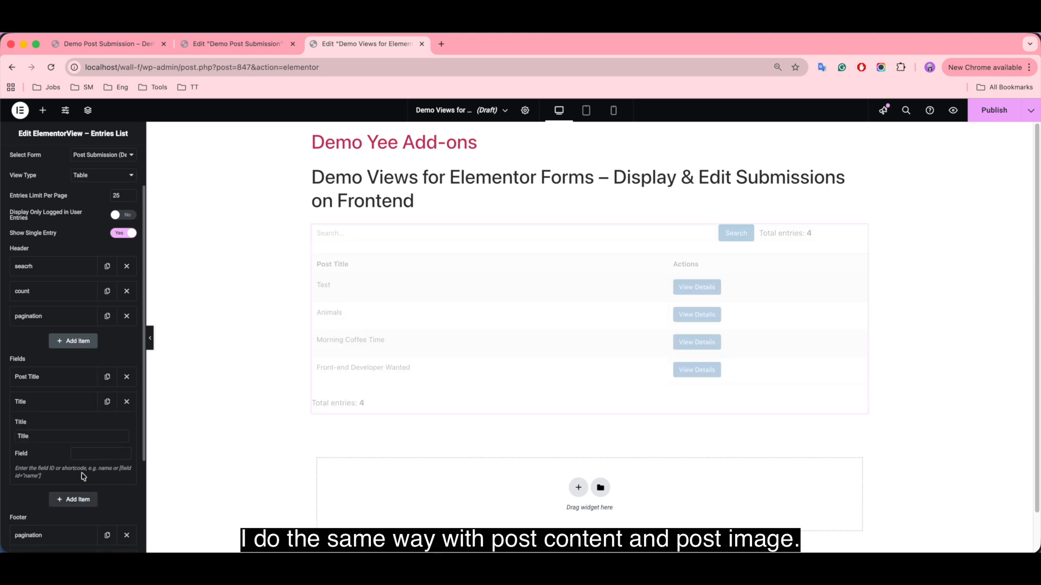
{"action": "left_click", "coordinate": [232, 49]}
{"action": "left_click", "coordinate": [56, 265]}
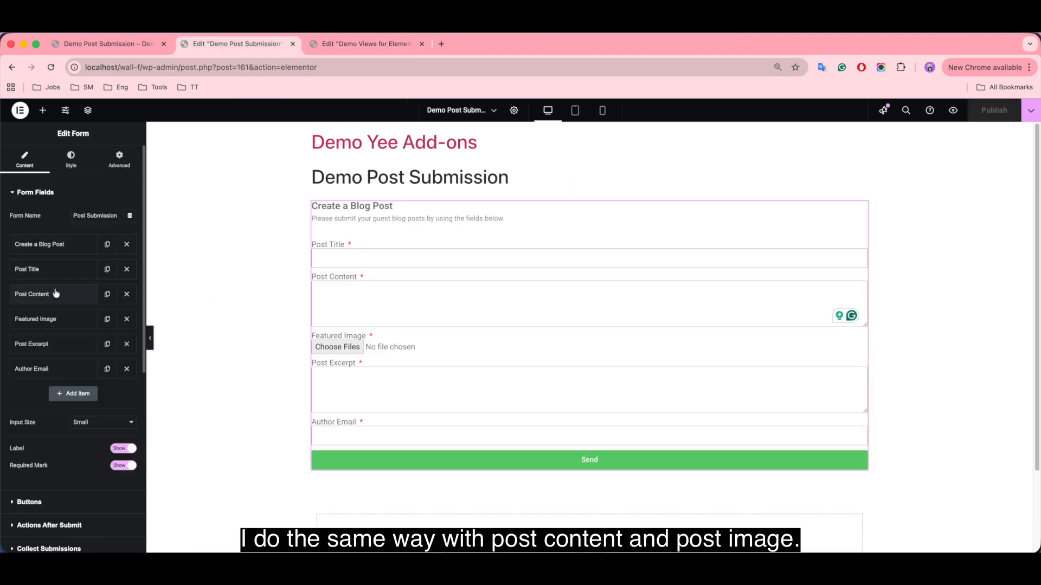
{"action": "left_click", "coordinate": [51, 294]}
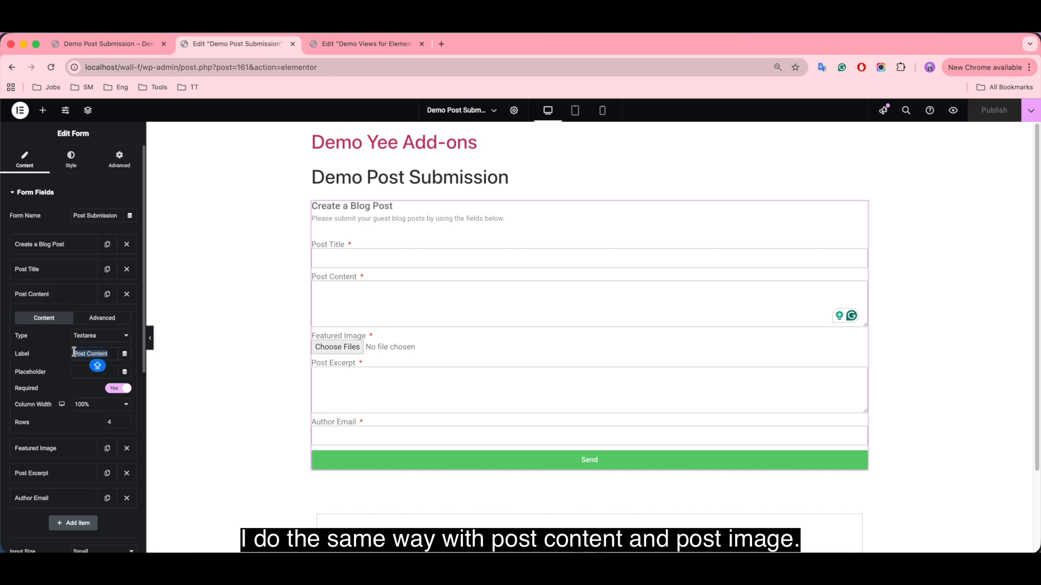
{"action": "left_click", "coordinate": [350, 45]}
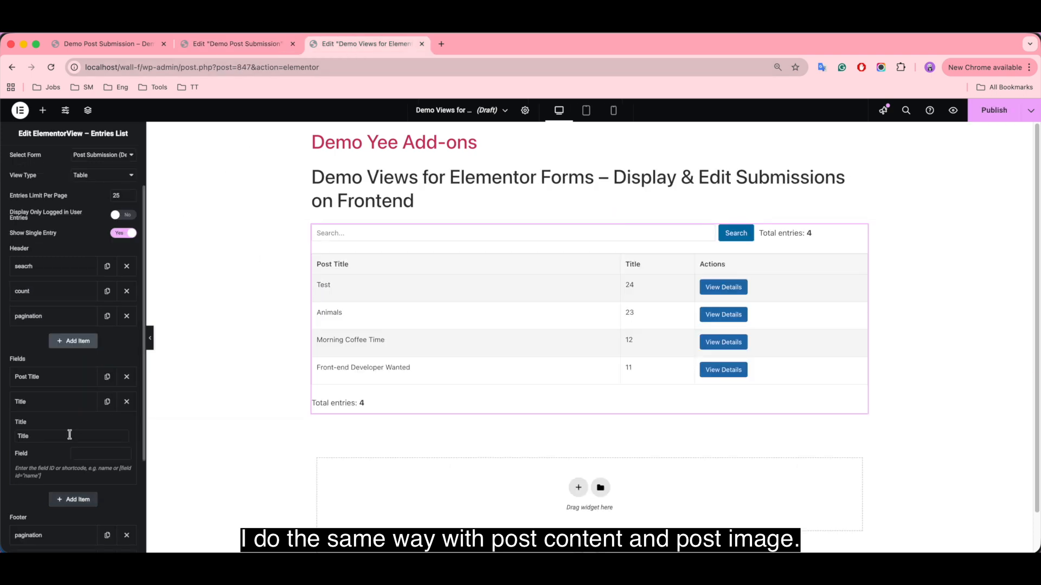
{"action": "double_click", "coordinate": [40, 436]}
{"action": "type", "text": "Post Content"}
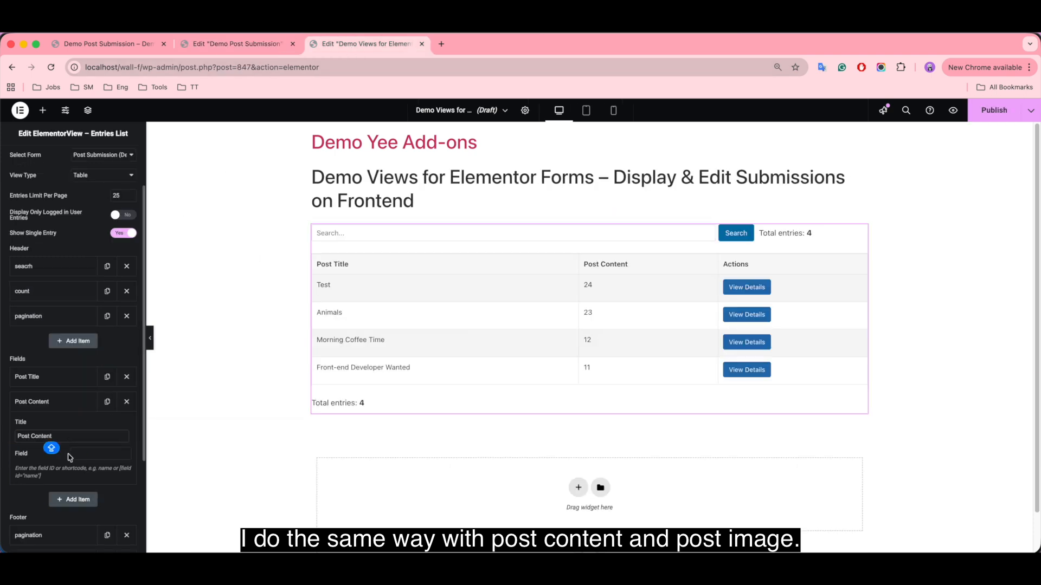
- Copy the form's Post Content field ID, field_4b8f75a, into the Field setting of the Post Content item
{"action": "key", "text": "ctrl+shift+Tab"}
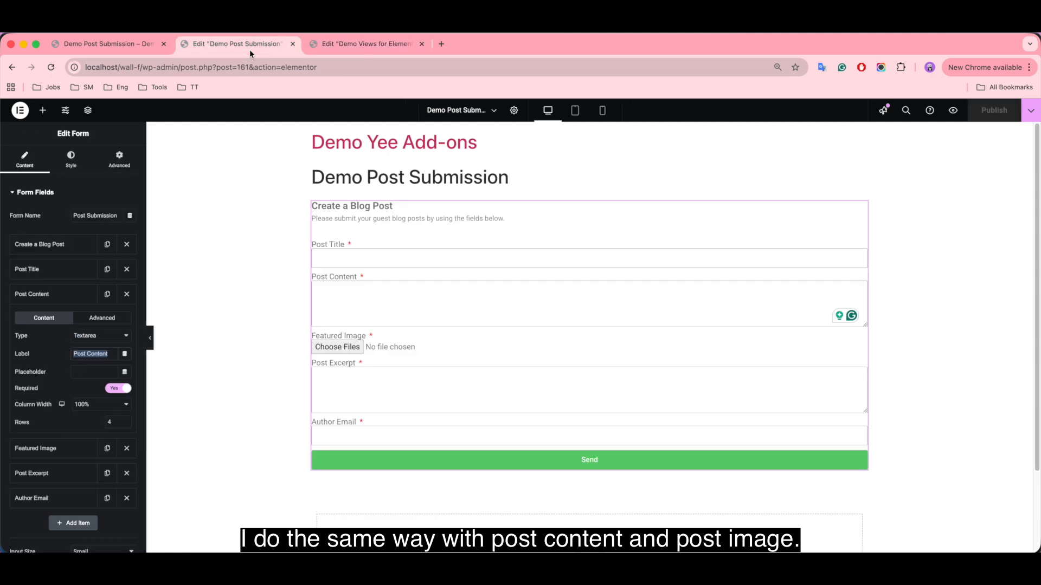
{"action": "left_click", "coordinate": [102, 318]}
{"action": "left_click_drag", "start_coordinate": [113, 372], "coordinate": [59, 371]}
{"action": "key", "text": "super+c"}
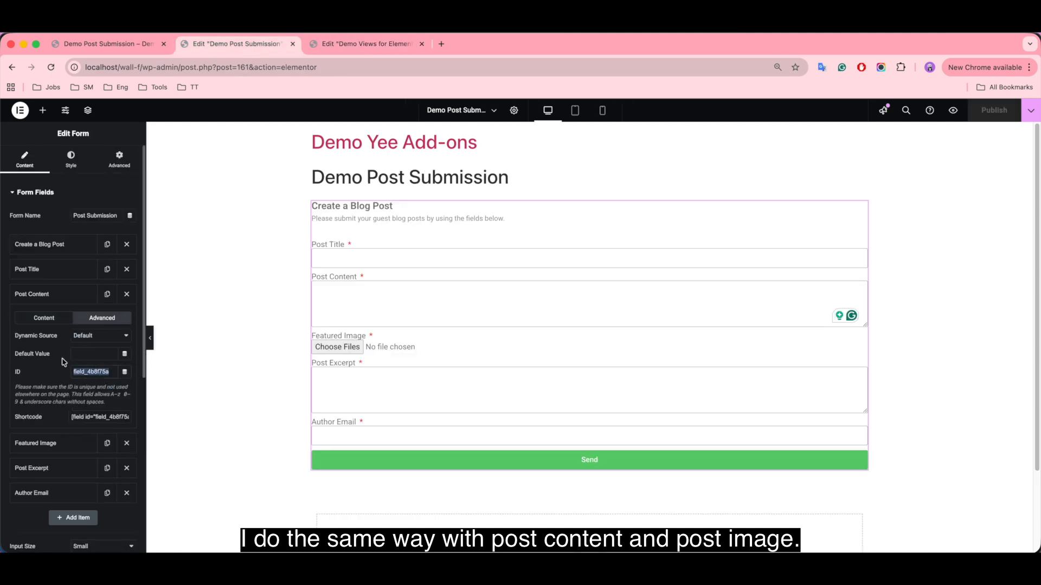
{"action": "key", "text": "ctrl+Tab"}
{"action": "left_click", "coordinate": [79, 453]}
{"action": "key", "text": "super+v"}
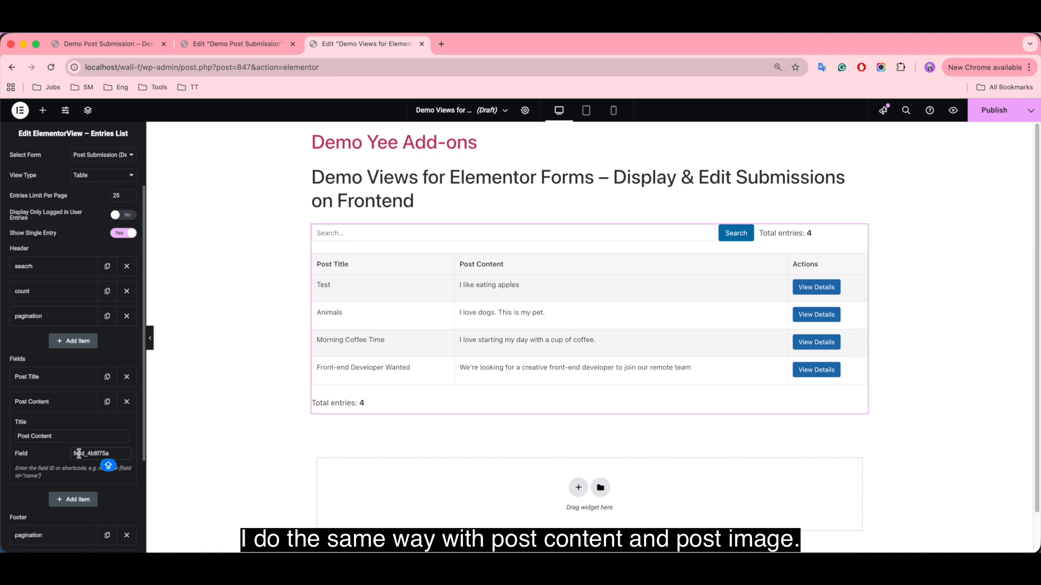
- Add a third field item to the entries list and title it Featured Image, using the label copied from the form
{"action": "left_click", "coordinate": [73, 499]}
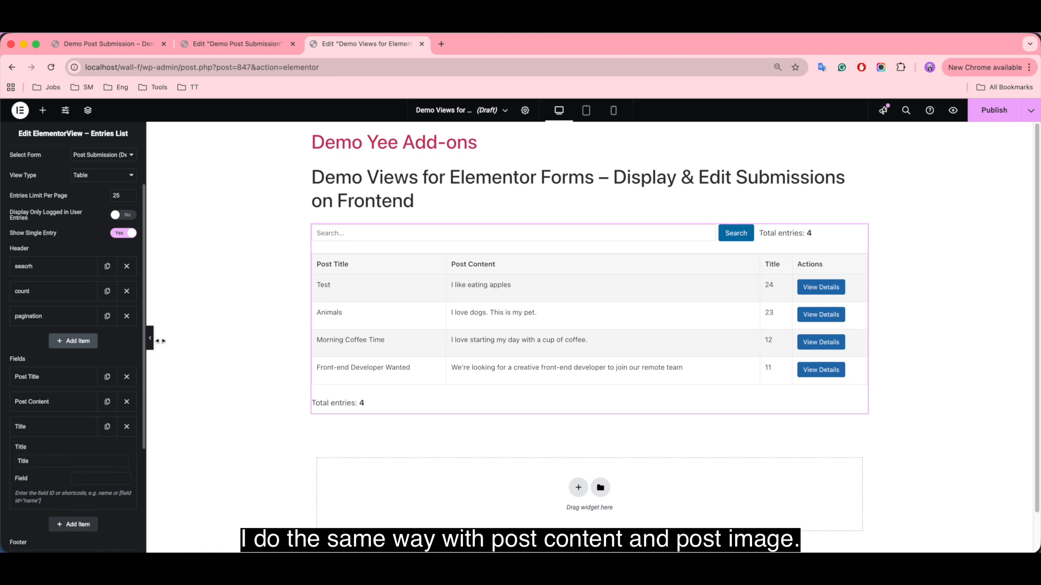
{"action": "left_click", "coordinate": [236, 48]}
{"action": "left_click", "coordinate": [46, 294]}
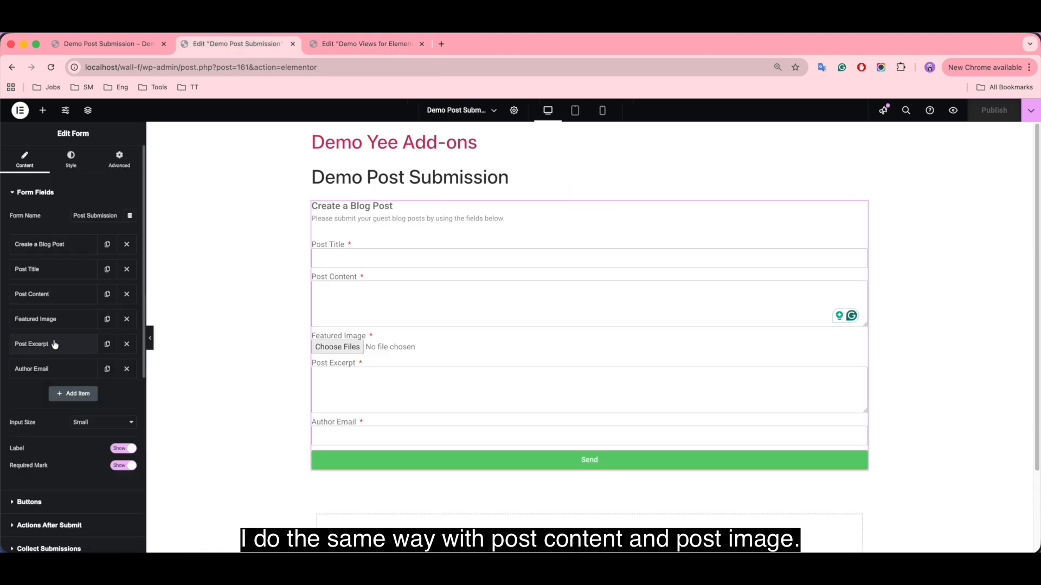
{"action": "left_click", "coordinate": [65, 322]}
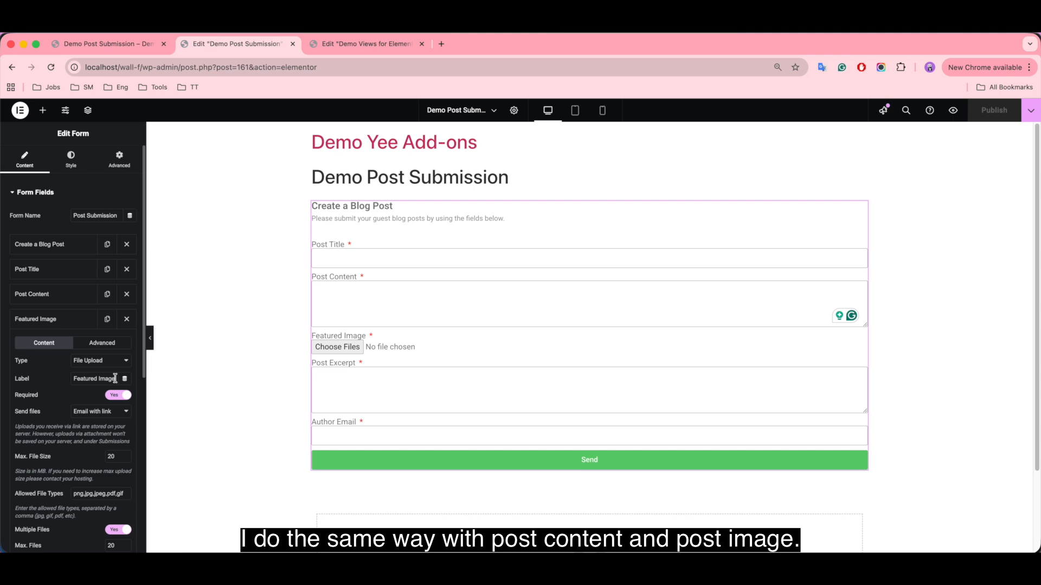
{"action": "left_click_drag", "start_coordinate": [116, 379], "coordinate": [63, 374]}
{"action": "key", "text": "super+c"}
{"action": "key", "text": "ctrl+Tab"}
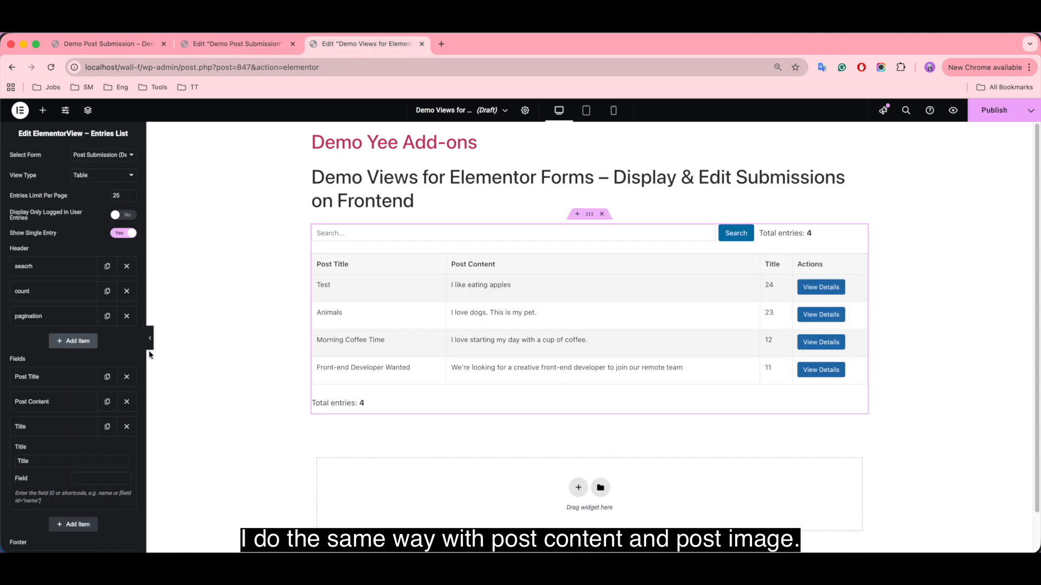
{"action": "left_click_drag", "start_coordinate": [61, 462], "coordinate": [3, 467]}
{"action": "key", "text": "BackSpace"}
{"action": "key", "text": "super+v"}
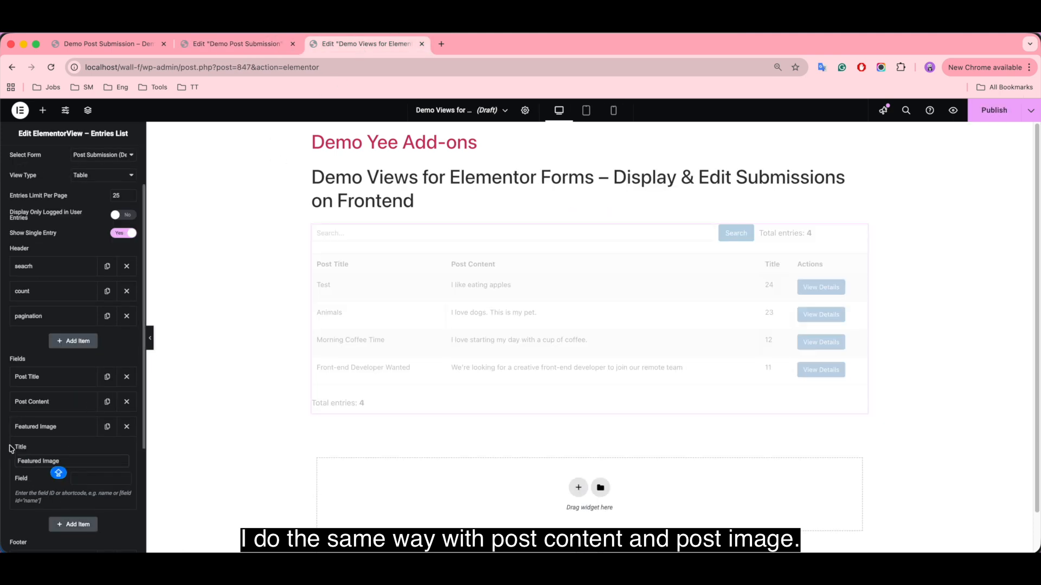
- Copy the form's Featured Image field ID, field_287b06d, into the Featured Image item's Field setting and review the entries table
{"action": "left_click", "coordinate": [224, 47]}
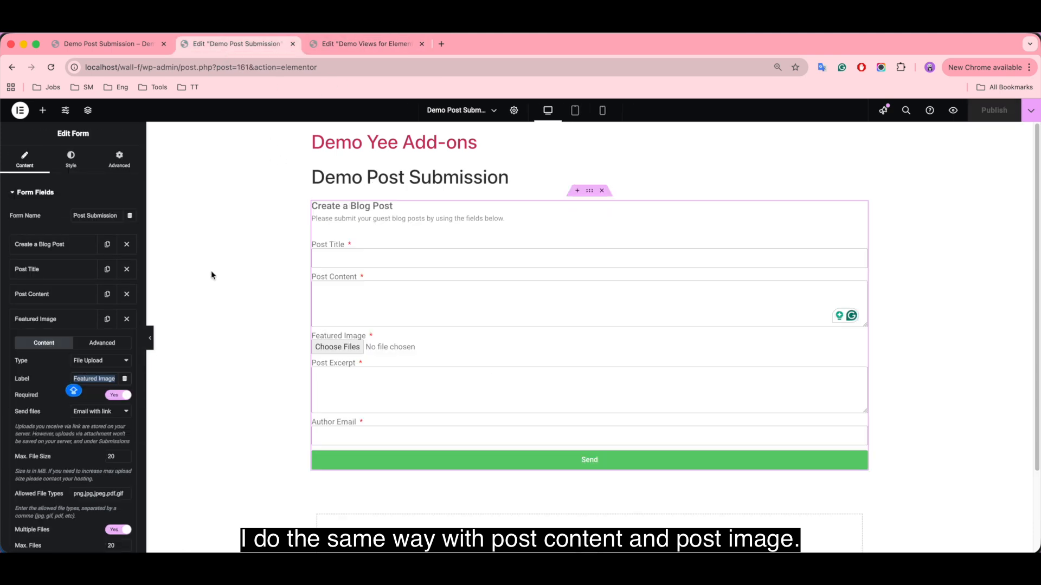
{"action": "left_click", "coordinate": [104, 346]}
{"action": "double_click", "coordinate": [101, 361]}
{"action": "key", "text": "super+c"}
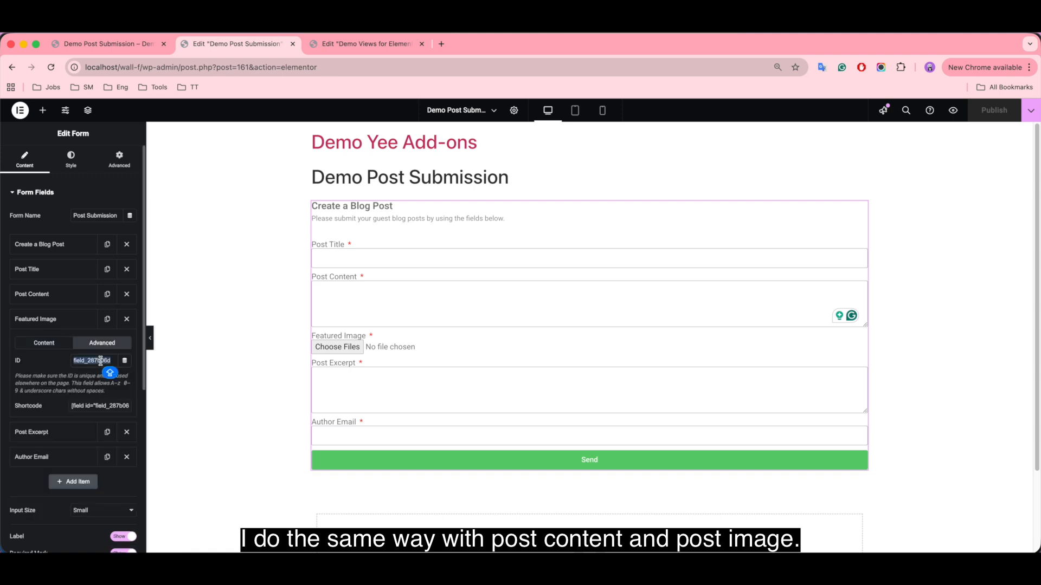
{"action": "left_click", "coordinate": [347, 44]}
{"action": "left_click", "coordinate": [90, 478]}
{"action": "key", "text": "super+v"}
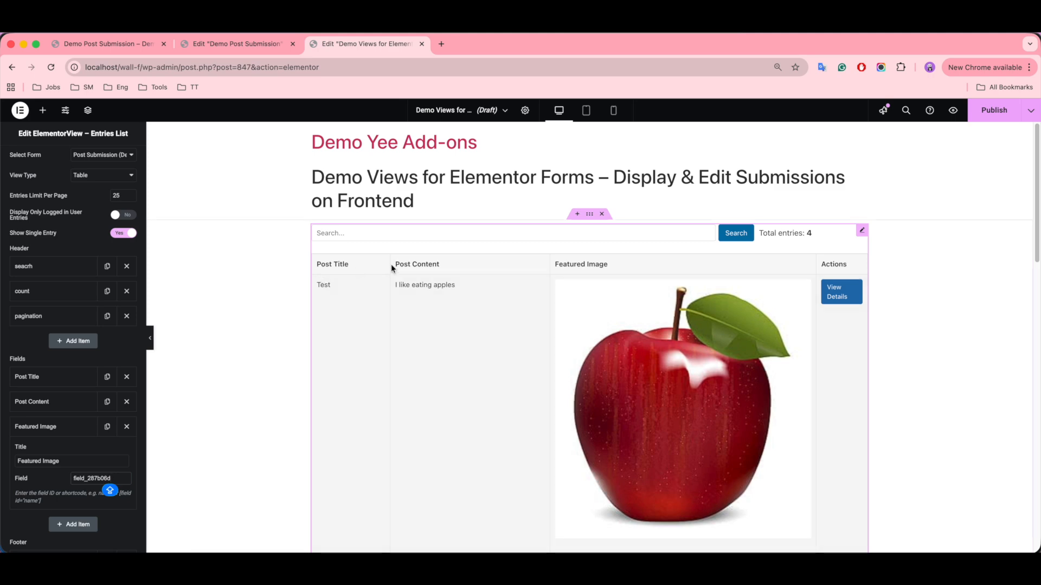
{"action": "scroll", "coordinate": [798, 283], "scroll_direction": "down", "scroll_amount": 8}
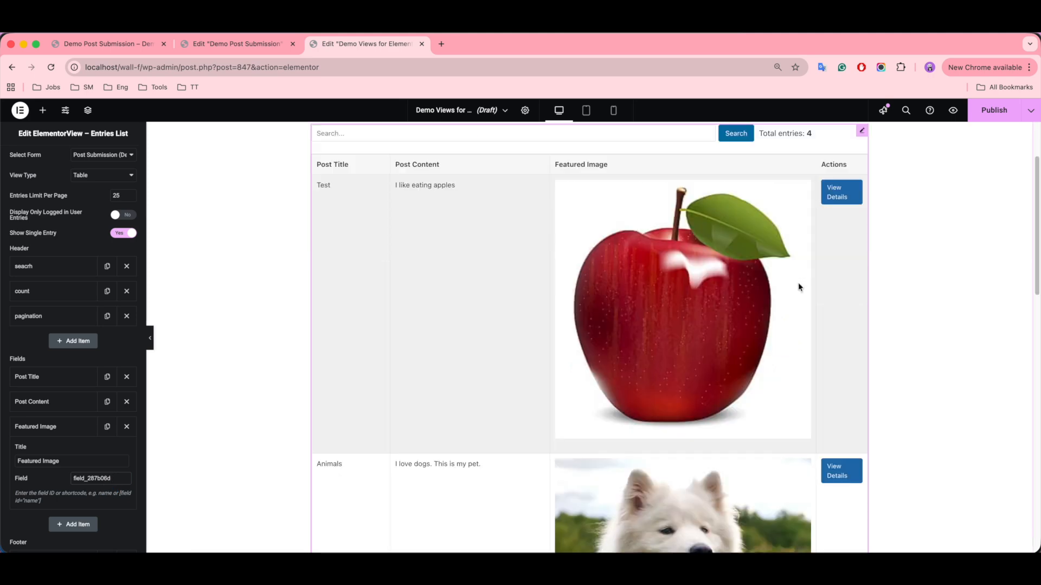
{"action": "scroll", "coordinate": [798, 283], "scroll_direction": "down", "scroll_amount": 8}
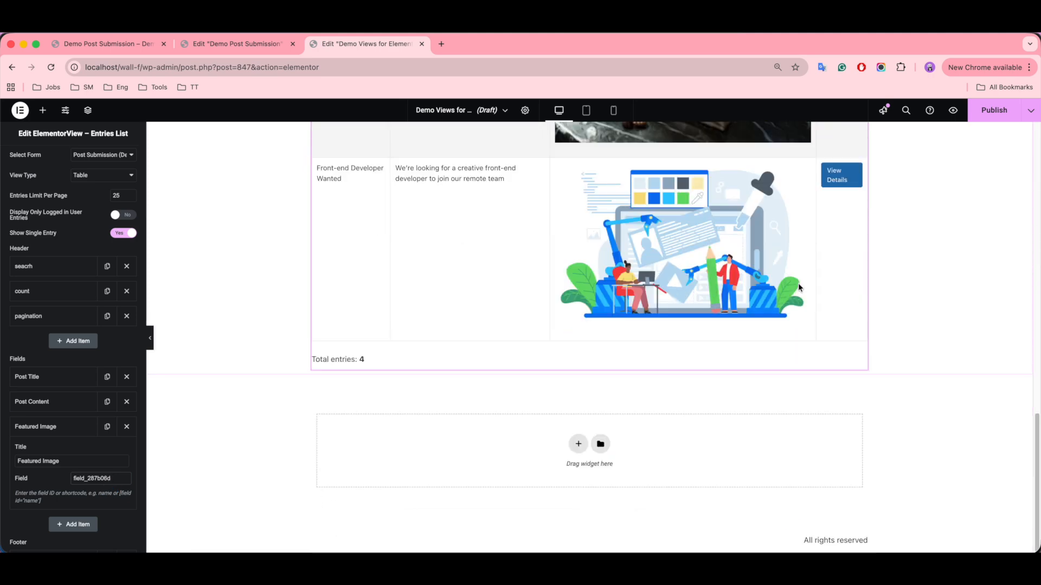
{"action": "scroll", "coordinate": [801, 294], "scroll_direction": "up", "scroll_amount": 4}
{"action": "scroll", "coordinate": [801, 294], "scroll_direction": "up", "scroll_amount": 10}
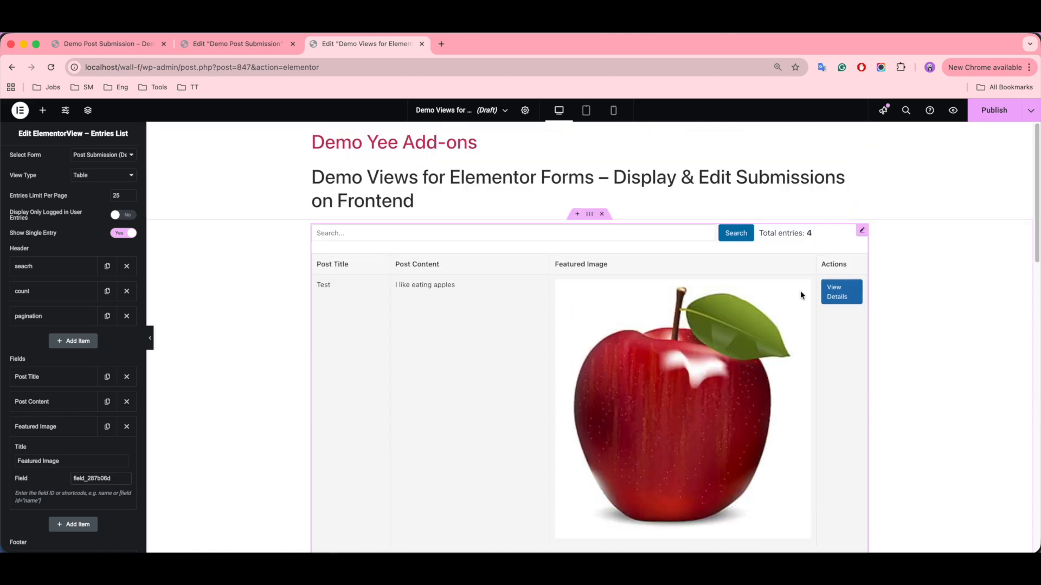
- Publish the page, open its frontend preview and look through the entries table
{"action": "left_click", "coordinate": [994, 111]}
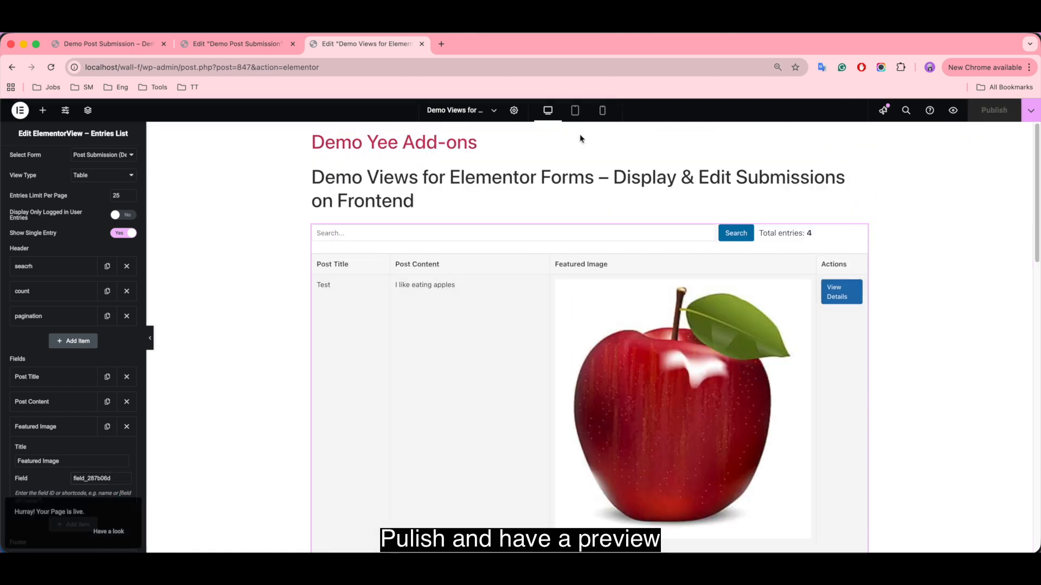
{"action": "left_click", "coordinate": [955, 113]}
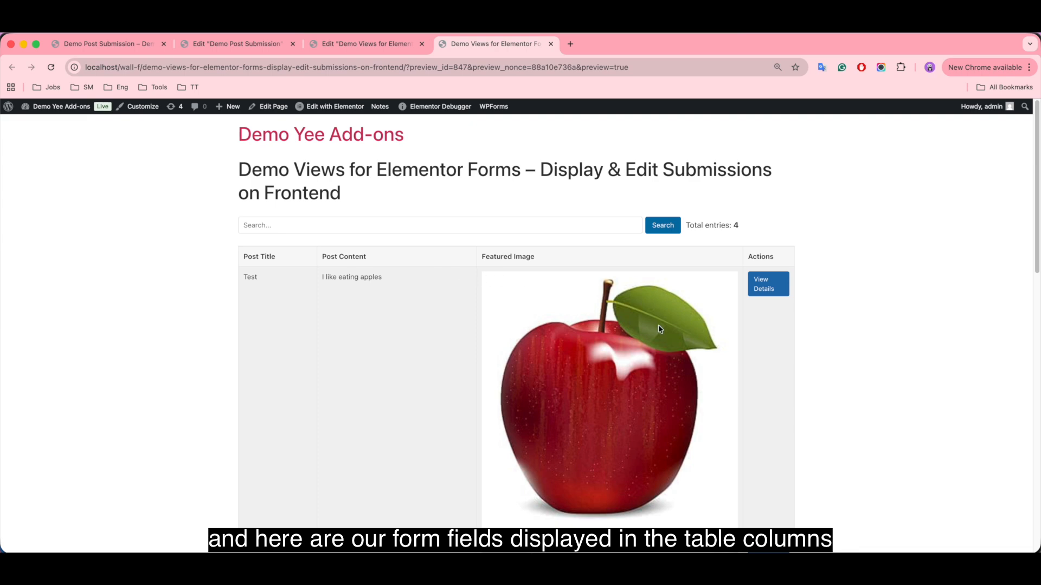
{"action": "scroll", "coordinate": [658, 324], "scroll_direction": "down", "scroll_amount": 15}
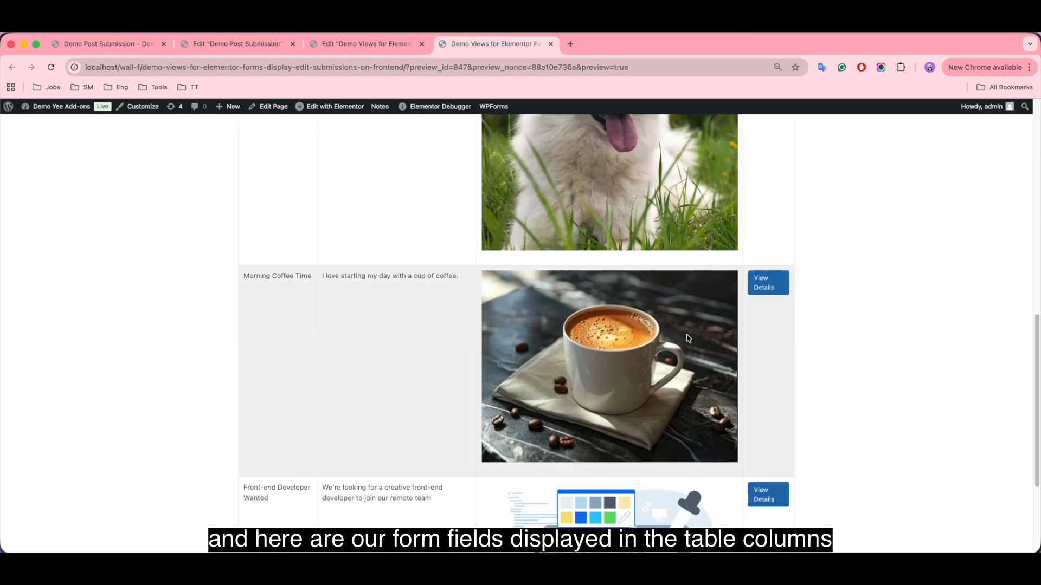
{"action": "scroll", "coordinate": [710, 339], "scroll_direction": "up", "scroll_amount": 3}
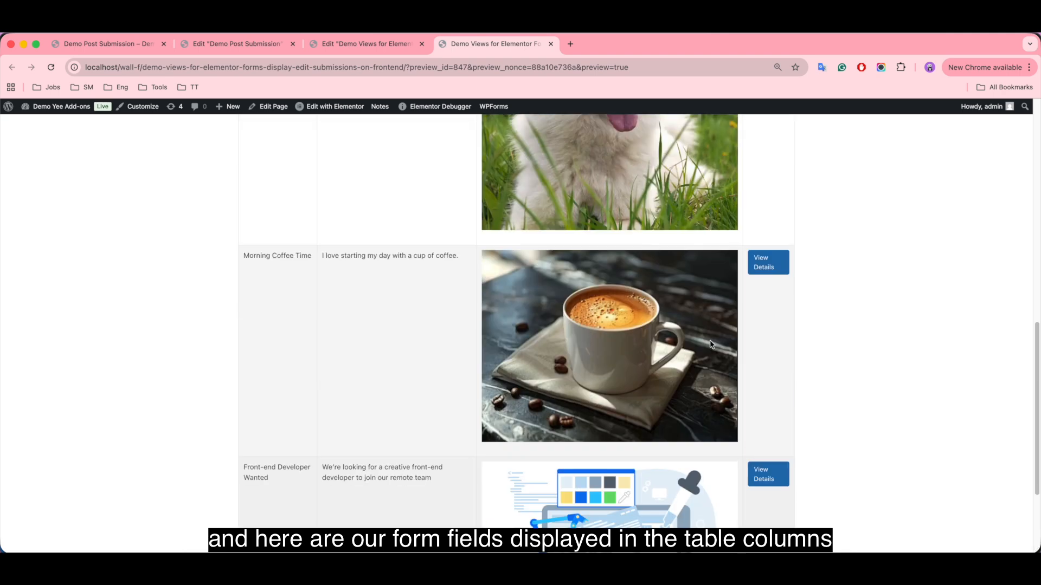
{"action": "scroll", "coordinate": [710, 345], "scroll_direction": "up", "scroll_amount": 12}
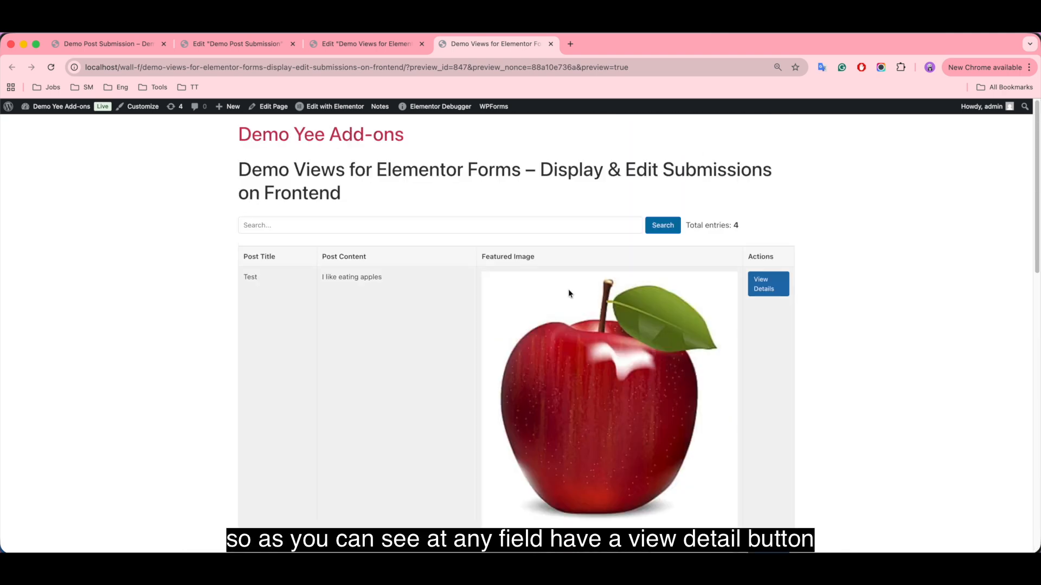
- View the full details of the Test entry and review all of its submitted fields
{"action": "left_click", "coordinate": [761, 287]}
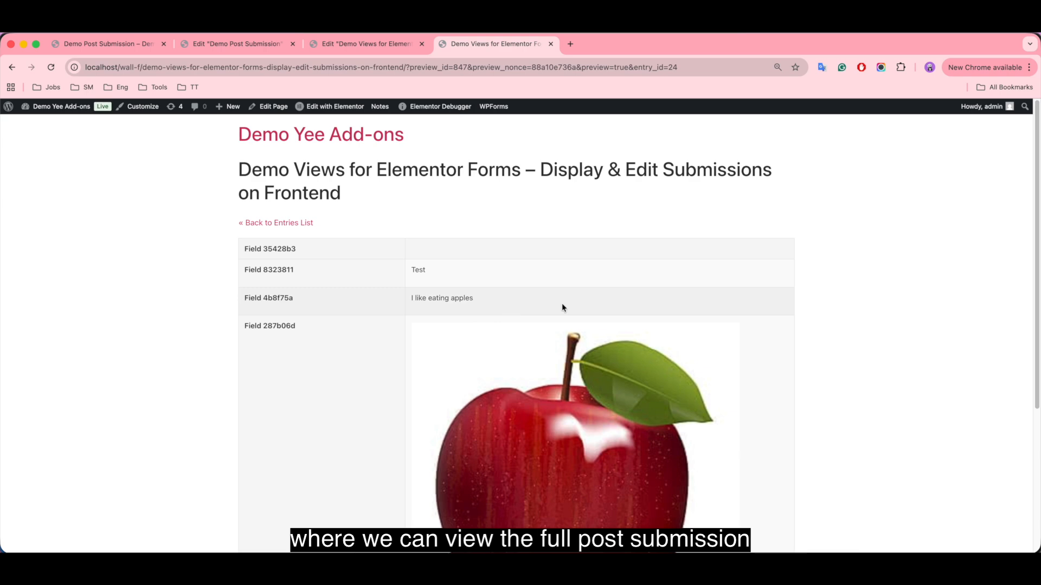
{"action": "scroll", "coordinate": [562, 304], "scroll_direction": "down", "scroll_amount": 5}
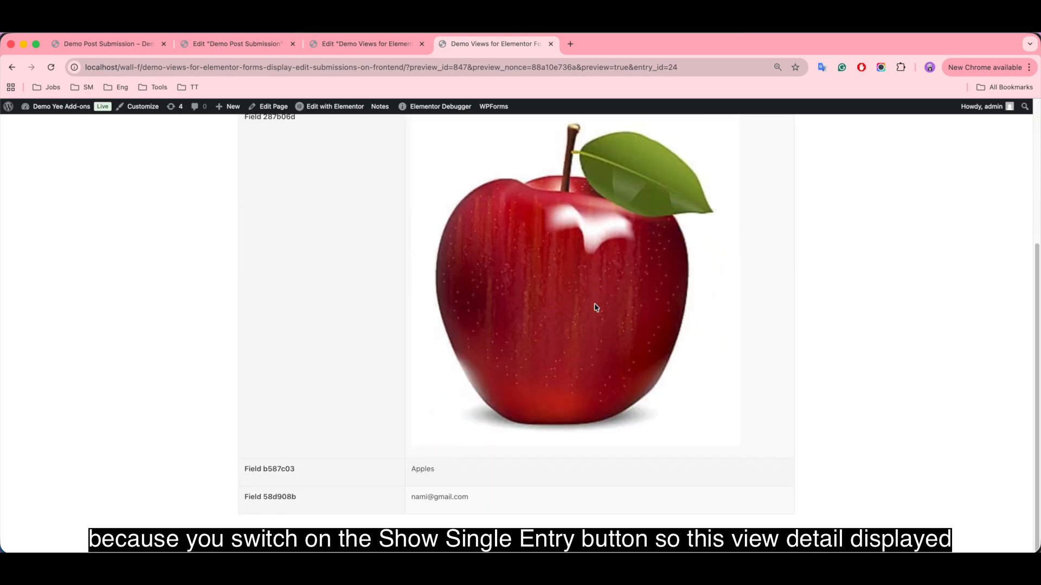
{"action": "scroll", "coordinate": [595, 307], "scroll_direction": "up", "scroll_amount": 5}
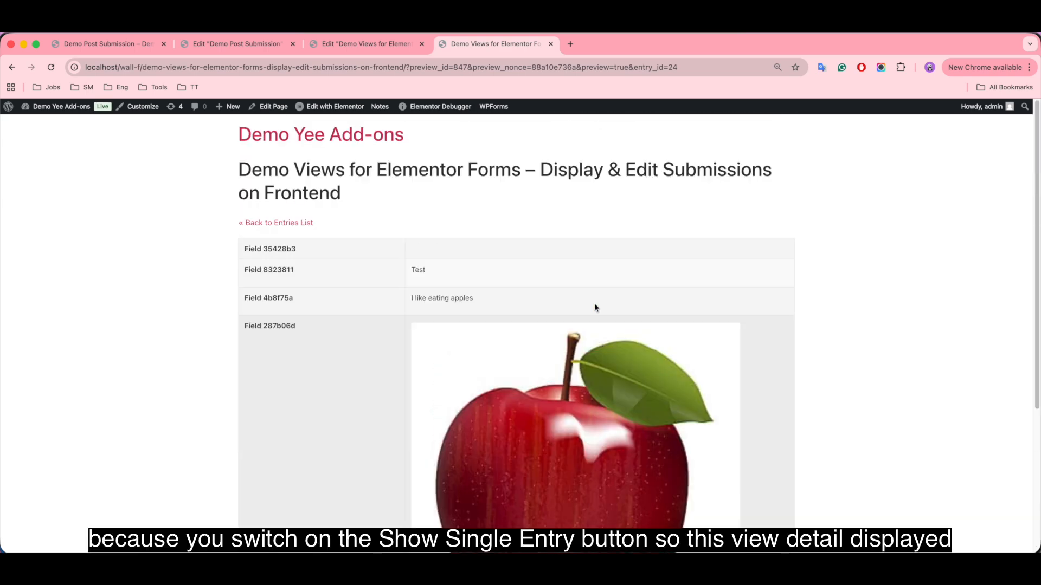
- Back in the page editor, enable Edit Entry and Delete Entry in the widget's Single Entry settings and publish the page
{"action": "left_click", "coordinate": [379, 42]}
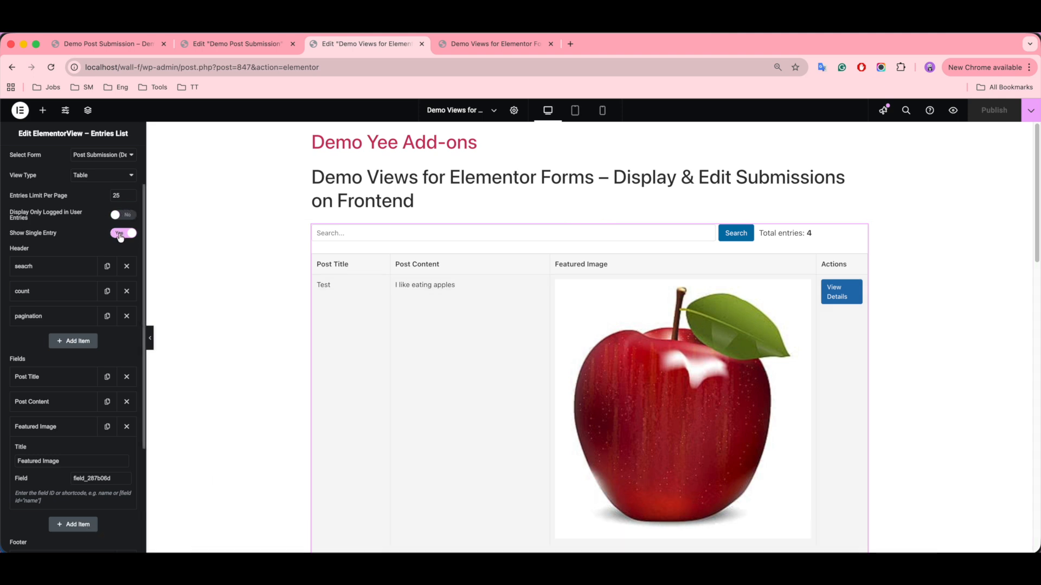
{"action": "scroll", "coordinate": [118, 360], "scroll_direction": "down", "scroll_amount": 3}
{"action": "scroll", "coordinate": [118, 360], "scroll_direction": "down", "scroll_amount": 1}
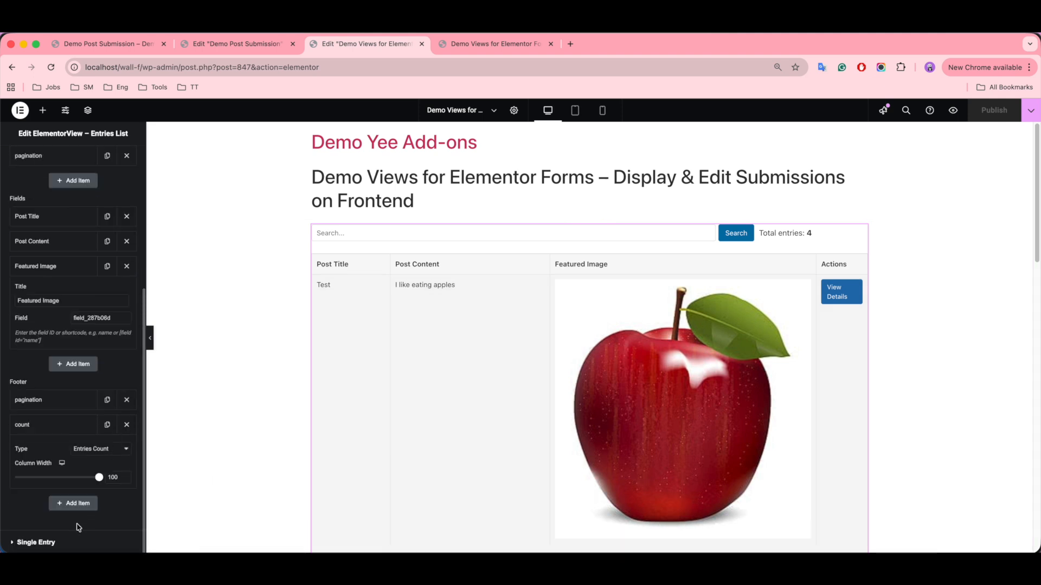
{"action": "left_click", "coordinate": [41, 541]}
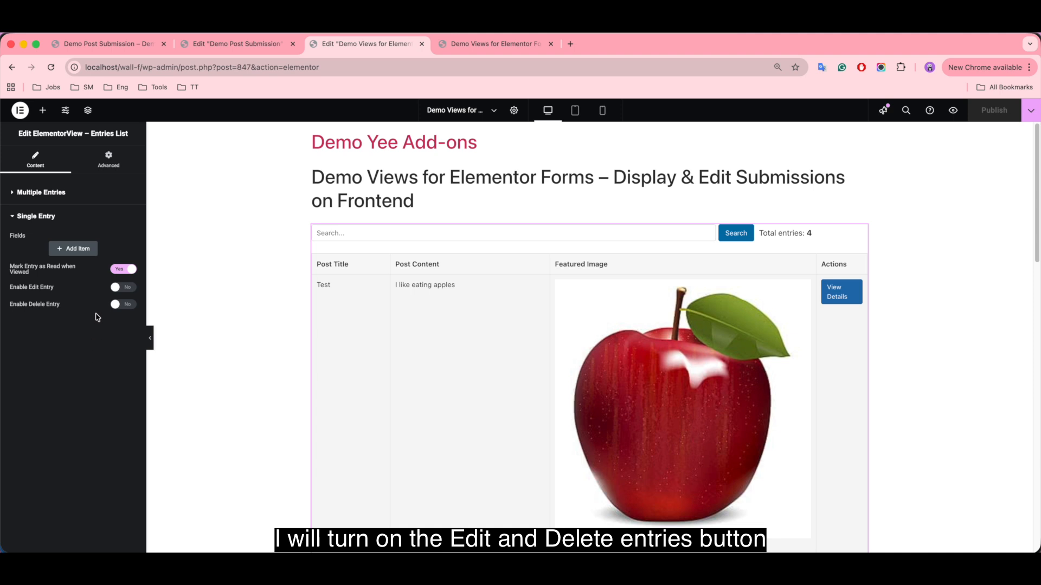
{"action": "left_click", "coordinate": [132, 288]}
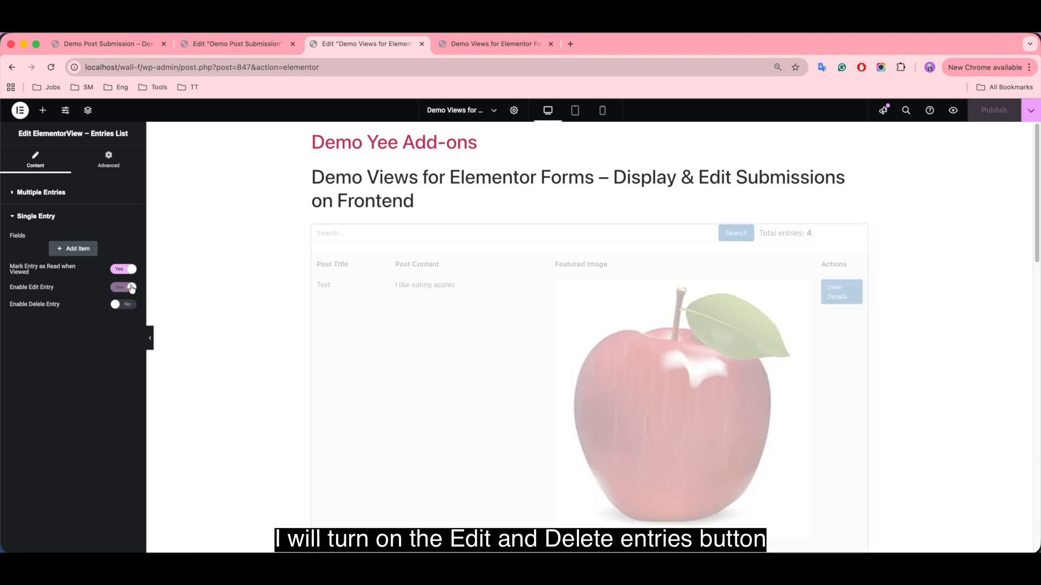
{"action": "left_click", "coordinate": [128, 308]}
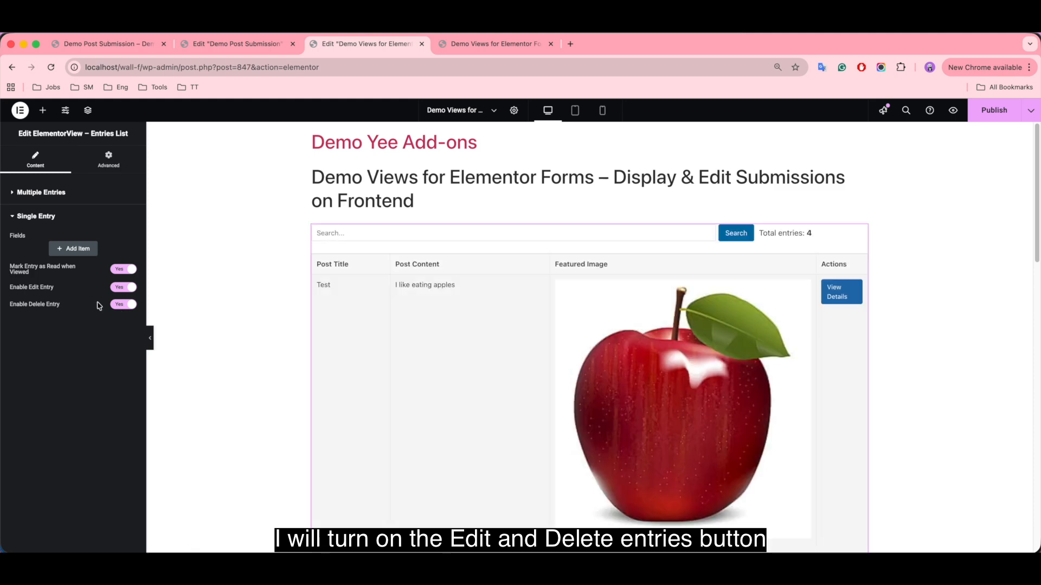
{"action": "left_click", "coordinate": [1002, 116]}
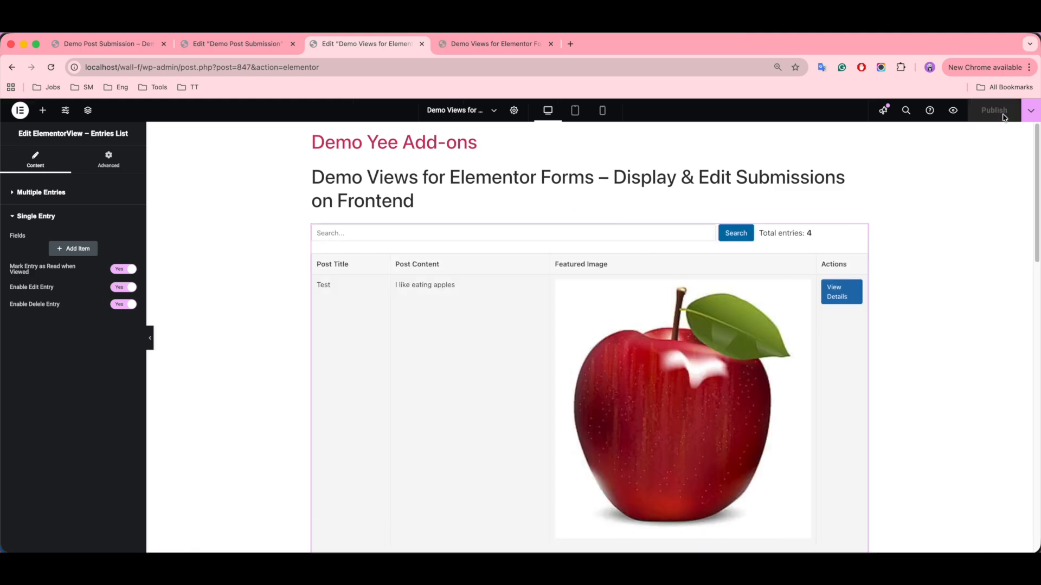
- In the frontend preview, view the Test entry's details and open that entry for editing
{"action": "left_click", "coordinate": [523, 45]}
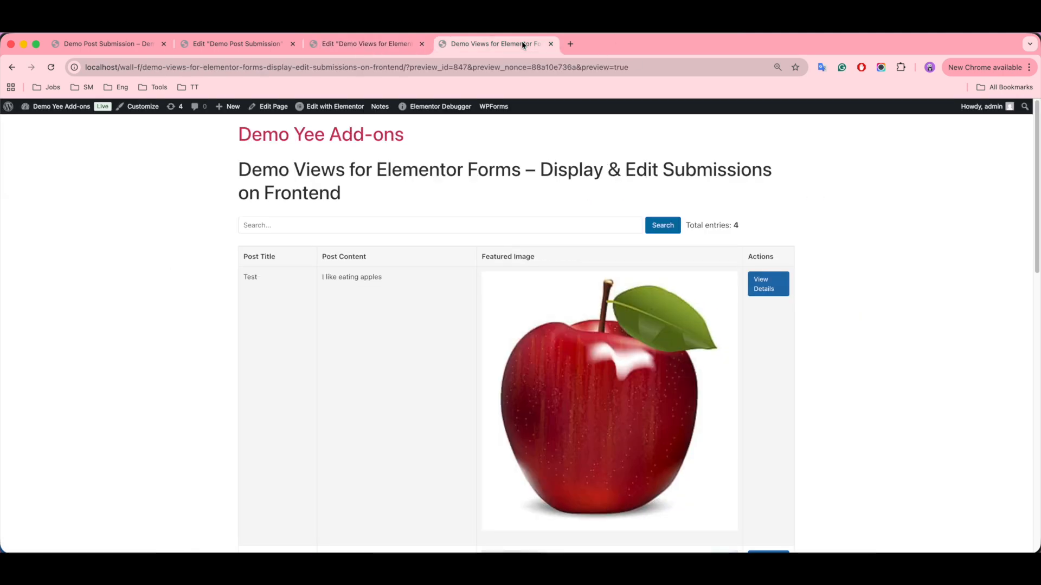
{"action": "left_click", "coordinate": [765, 292]}
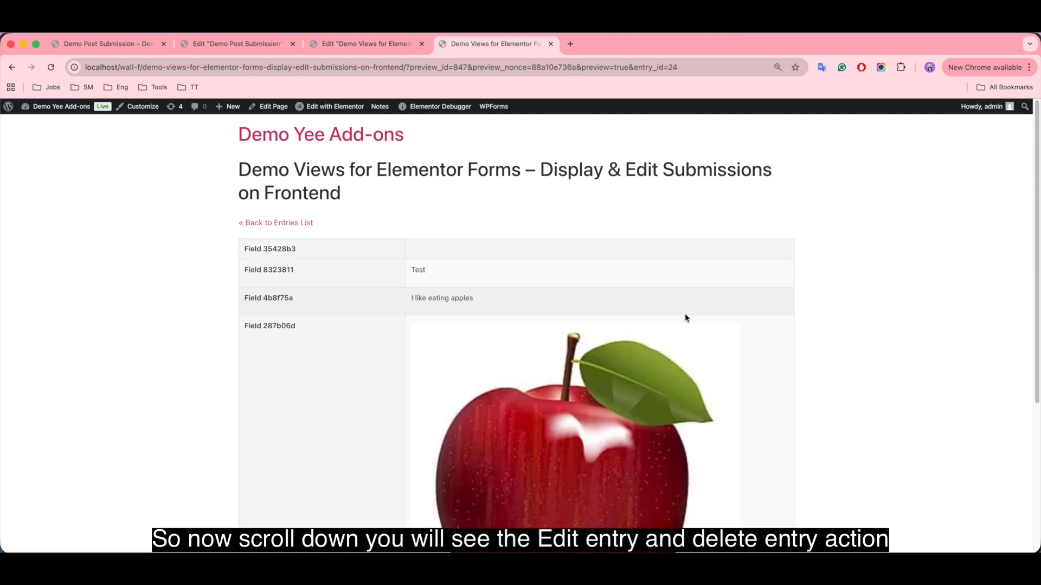
{"action": "scroll", "coordinate": [684, 314], "scroll_direction": "down", "scroll_amount": 5}
{"action": "scroll", "coordinate": [686, 315], "scroll_direction": "down", "scroll_amount": 1}
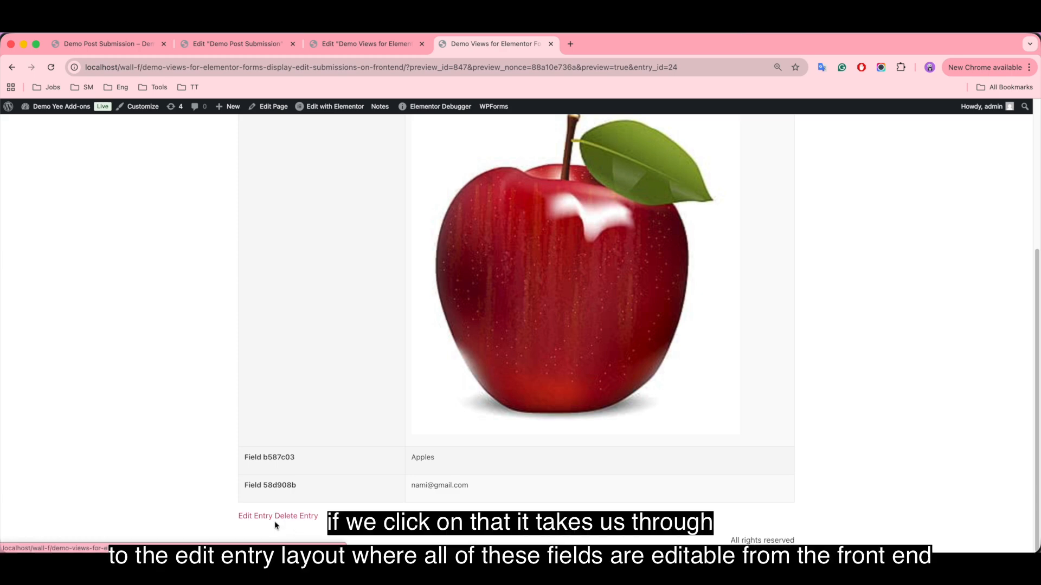
{"action": "left_click", "coordinate": [251, 518]}
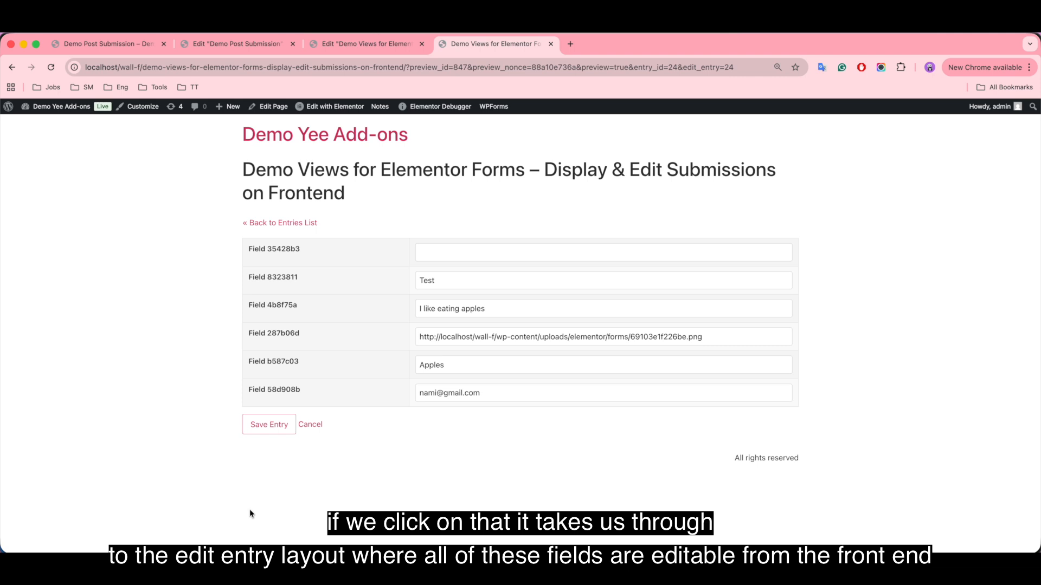
- Change the entry's title, Field 8323811, to Apple, save the entry and return to the entries list
{"action": "left_click", "coordinate": [444, 280]}
{"action": "key", "text": "BackSpace"}
{"action": "key", "text": "BackSpace"}
{"action": "key", "text": "BackSpace"}
{"action": "key", "text": "BackSpace"}
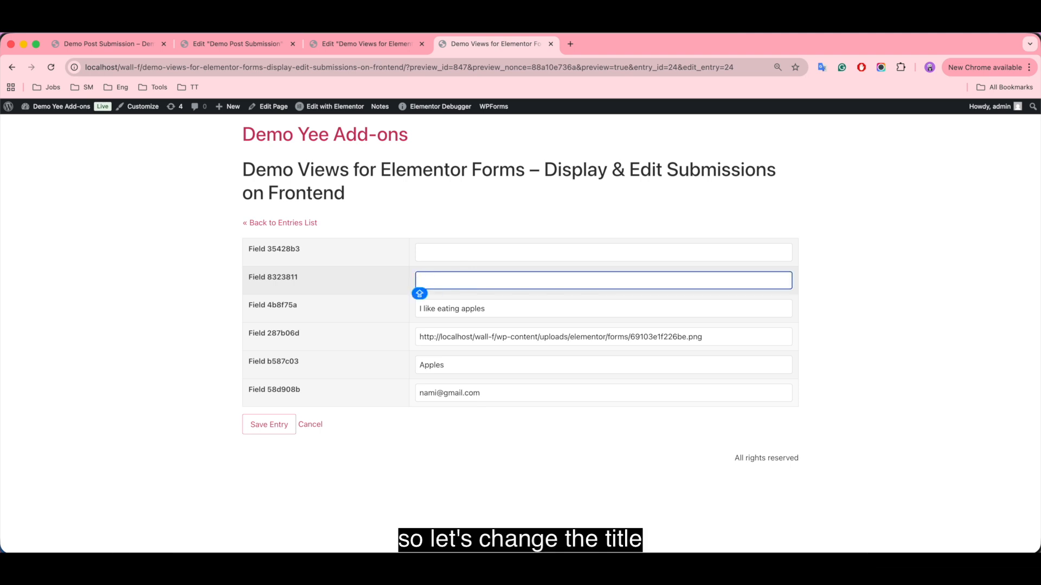
{"action": "type", "text": "Apple"}
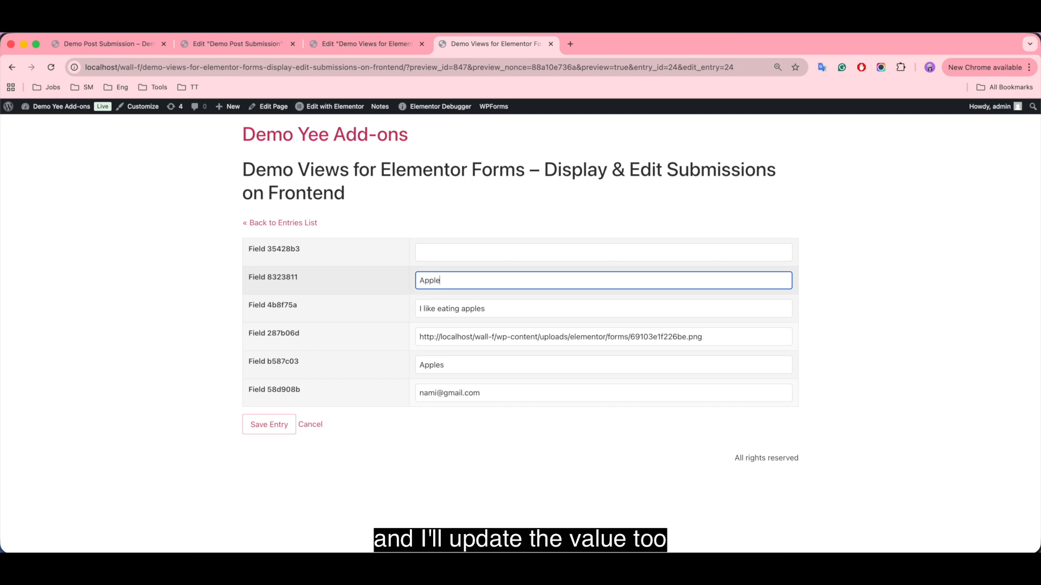
{"action": "left_click", "coordinate": [274, 425]}
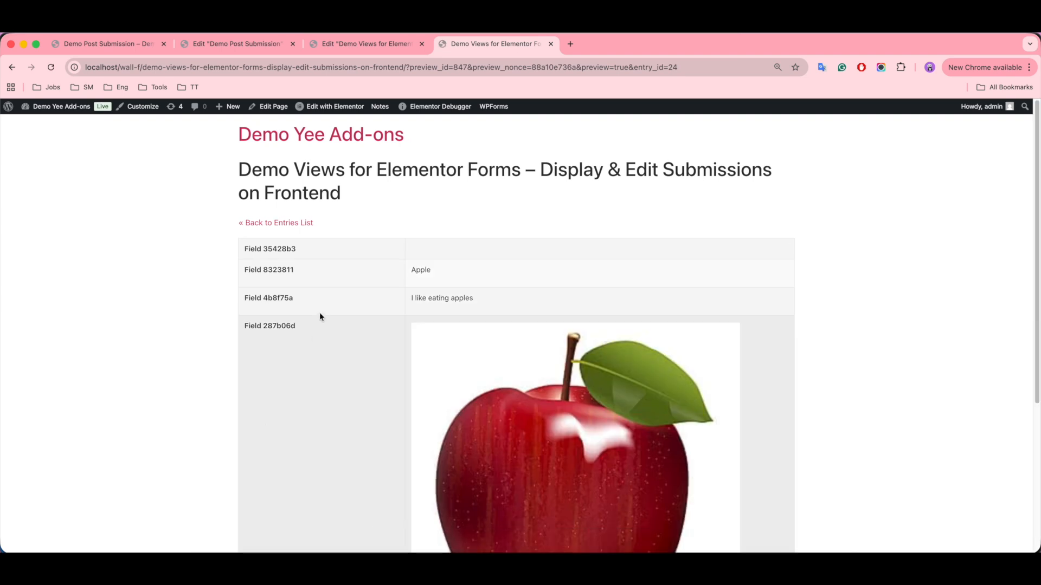
{"action": "left_click", "coordinate": [282, 224]}
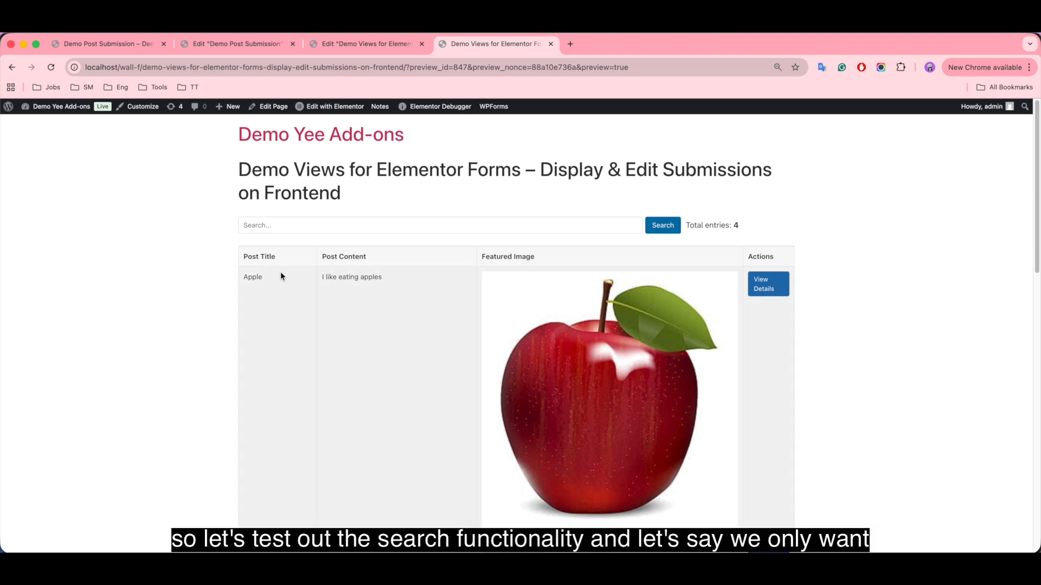
- Search the entries list for coffee and review the matching entries
{"action": "left_click", "coordinate": [296, 232]}
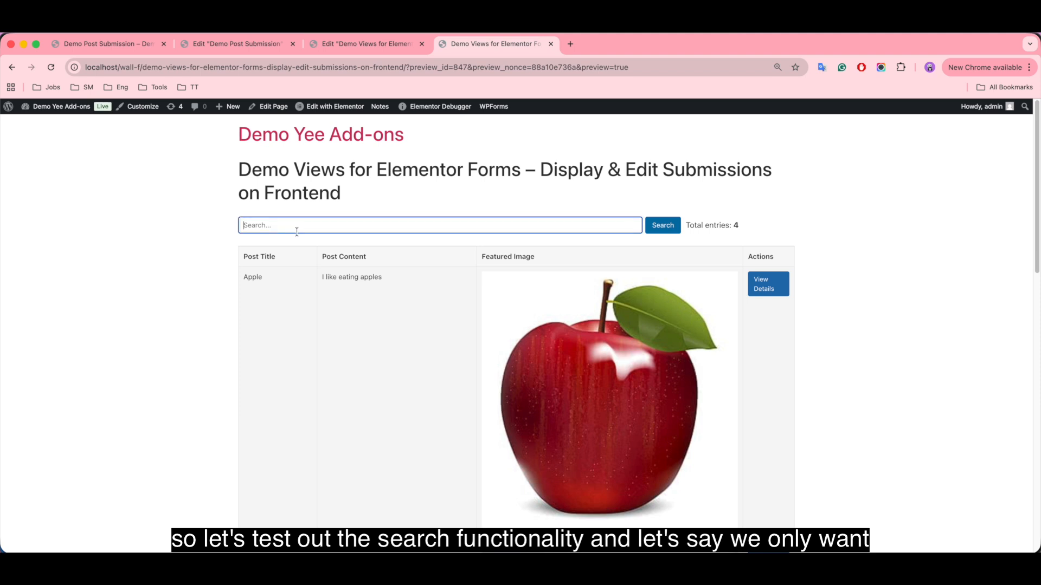
{"action": "type", "text": "coffee"}
{"action": "key", "text": "Return"}
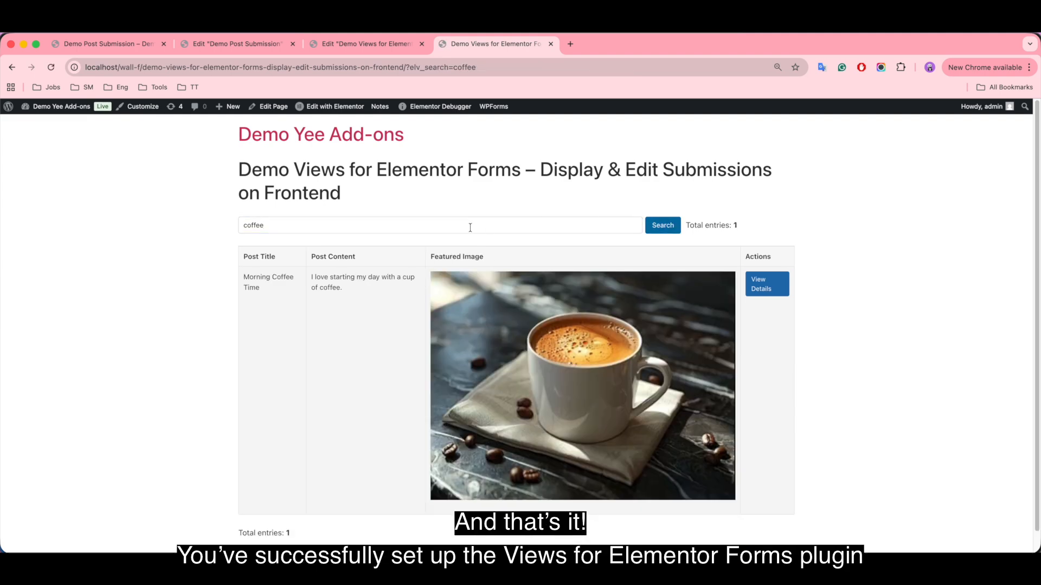
{"action": "scroll", "coordinate": [418, 337], "scroll_direction": "down", "scroll_amount": 1}
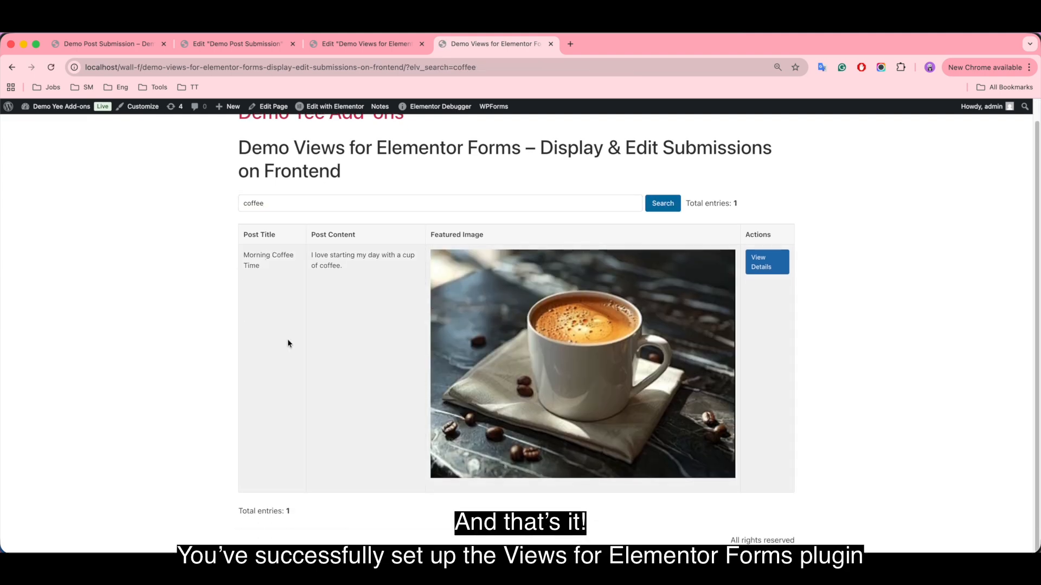
- Replace the search term with pet, run the search and review the matching entries
{"action": "left_click_drag", "start_coordinate": [276, 206], "coordinate": [238, 201]}
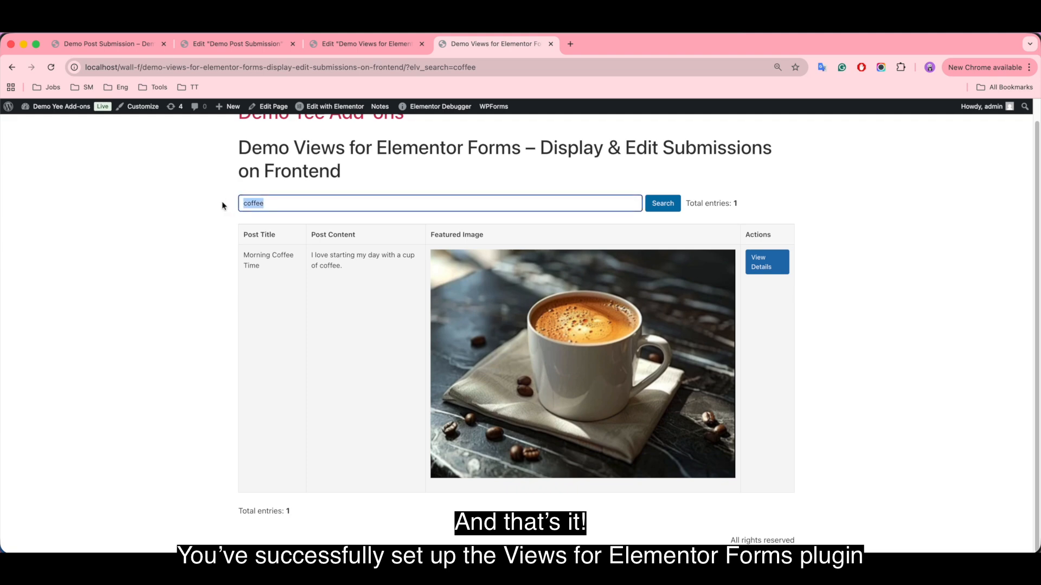
{"action": "key", "text": "BackSpace"}
{"action": "type", "text": "pet"}
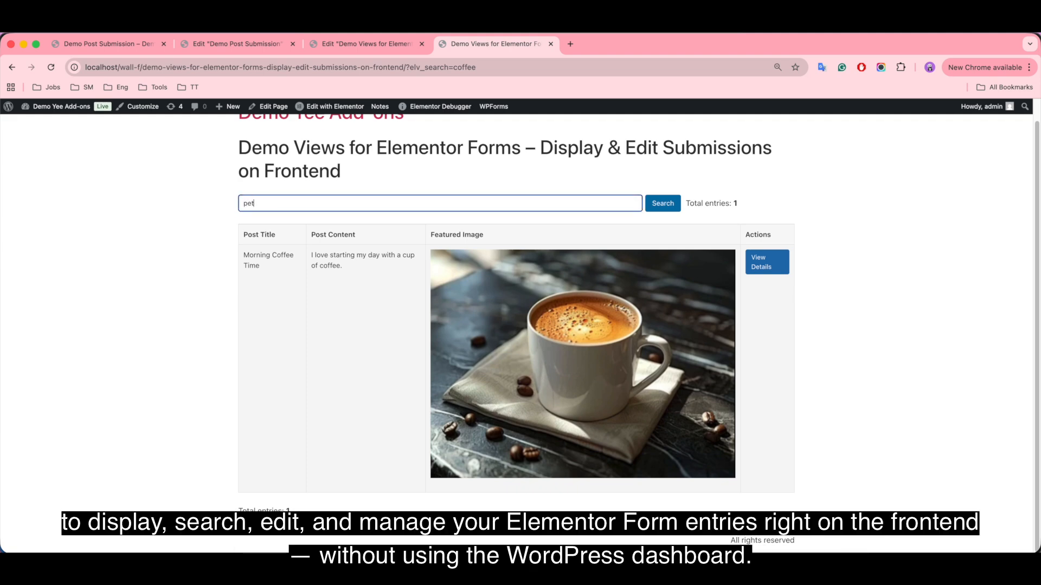
{"action": "key", "text": "Return"}
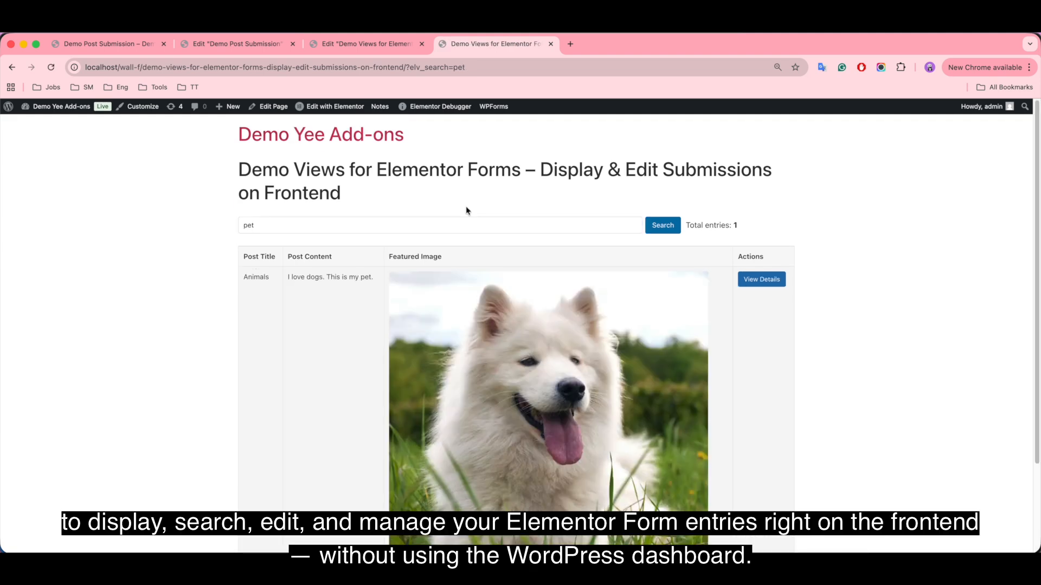
{"action": "scroll", "coordinate": [468, 216], "scroll_direction": "down", "scroll_amount": 3}
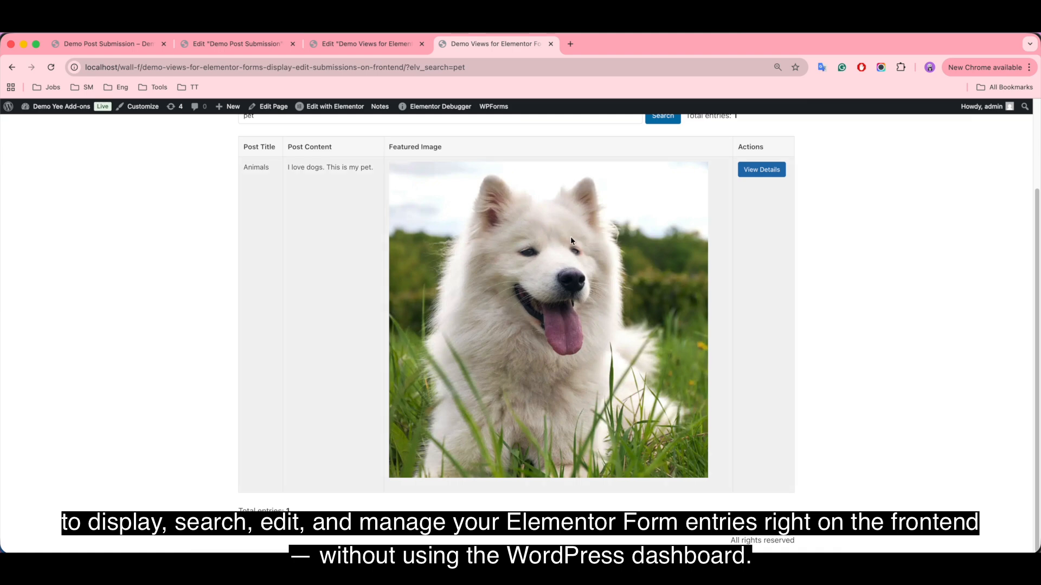
{"action": "scroll", "coordinate": [570, 240], "scroll_direction": "up", "scroll_amount": 3}
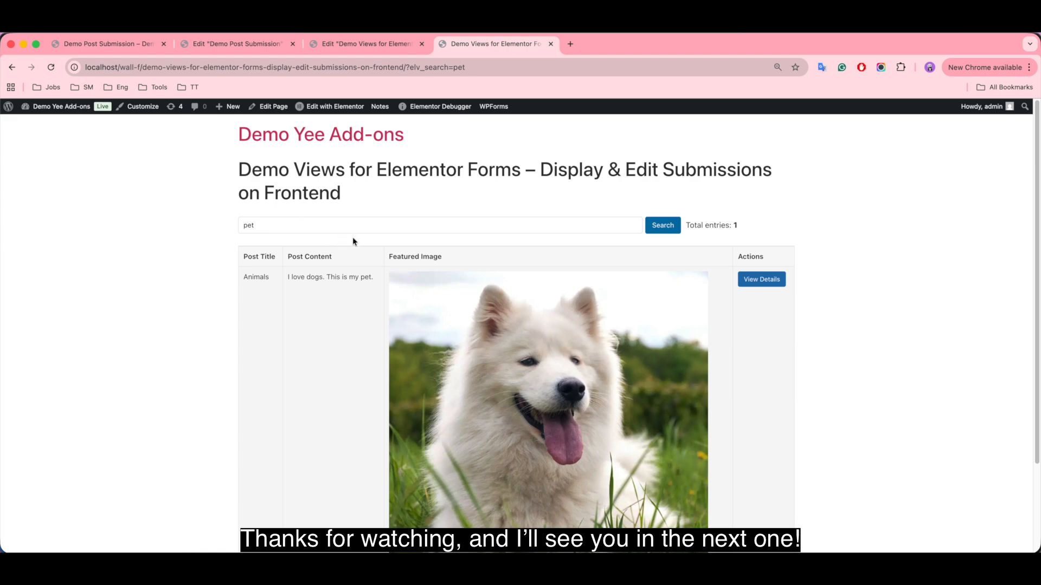
{"action": "scroll", "coordinate": [495, 274], "scroll_direction": "down", "scroll_amount": 2}
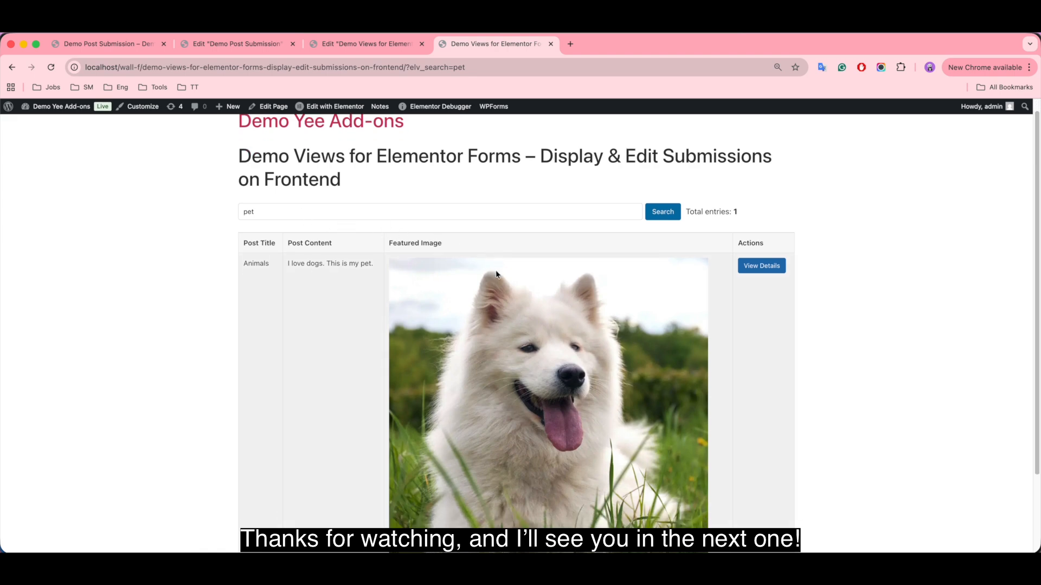